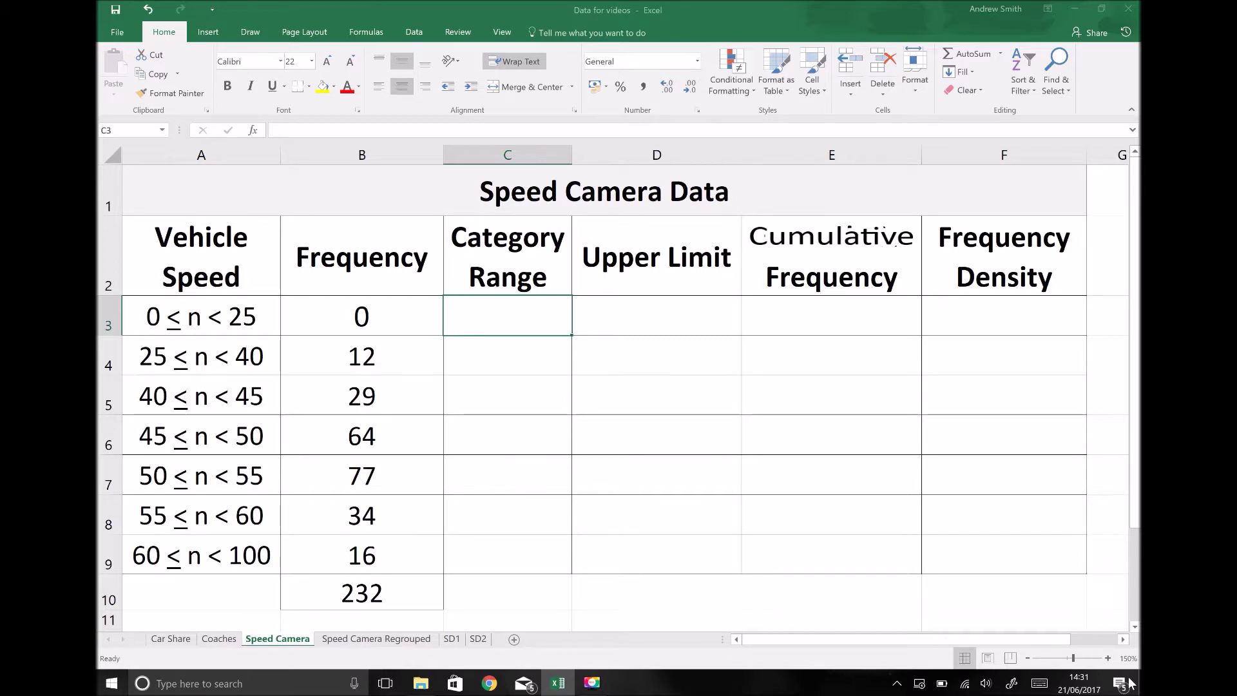
Step: Step down the Frequency column to the total, then back up the speed classes
click(377, 282)
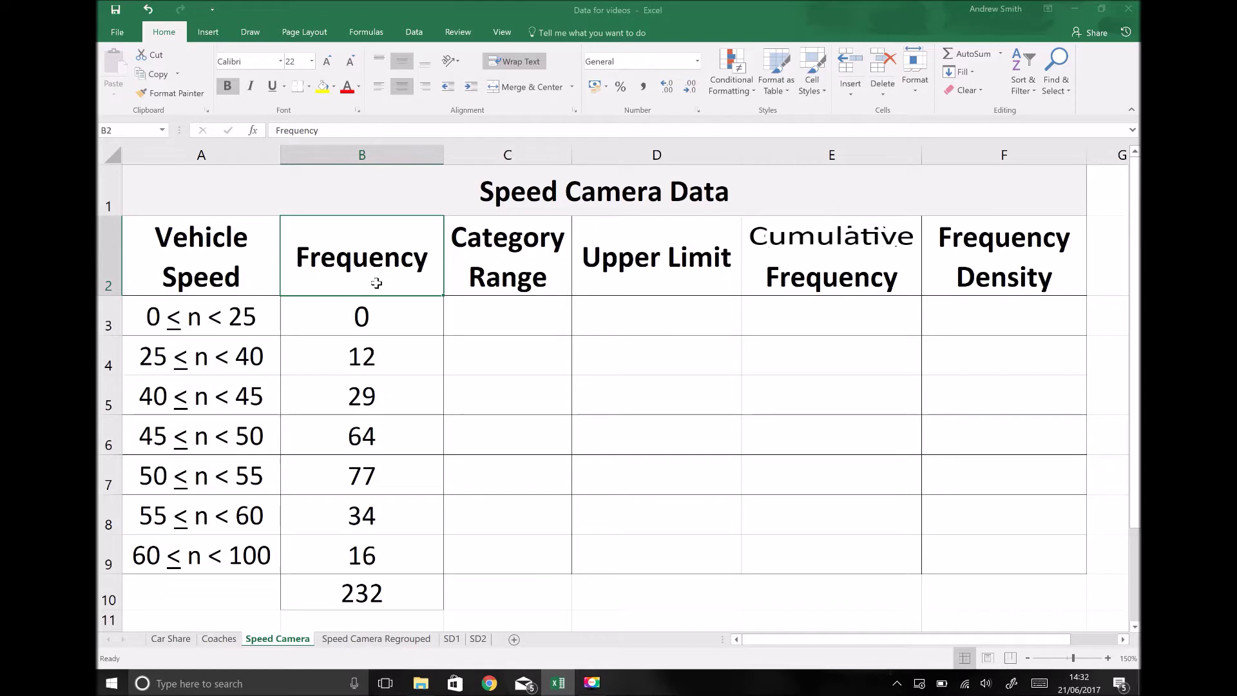
key(Down)
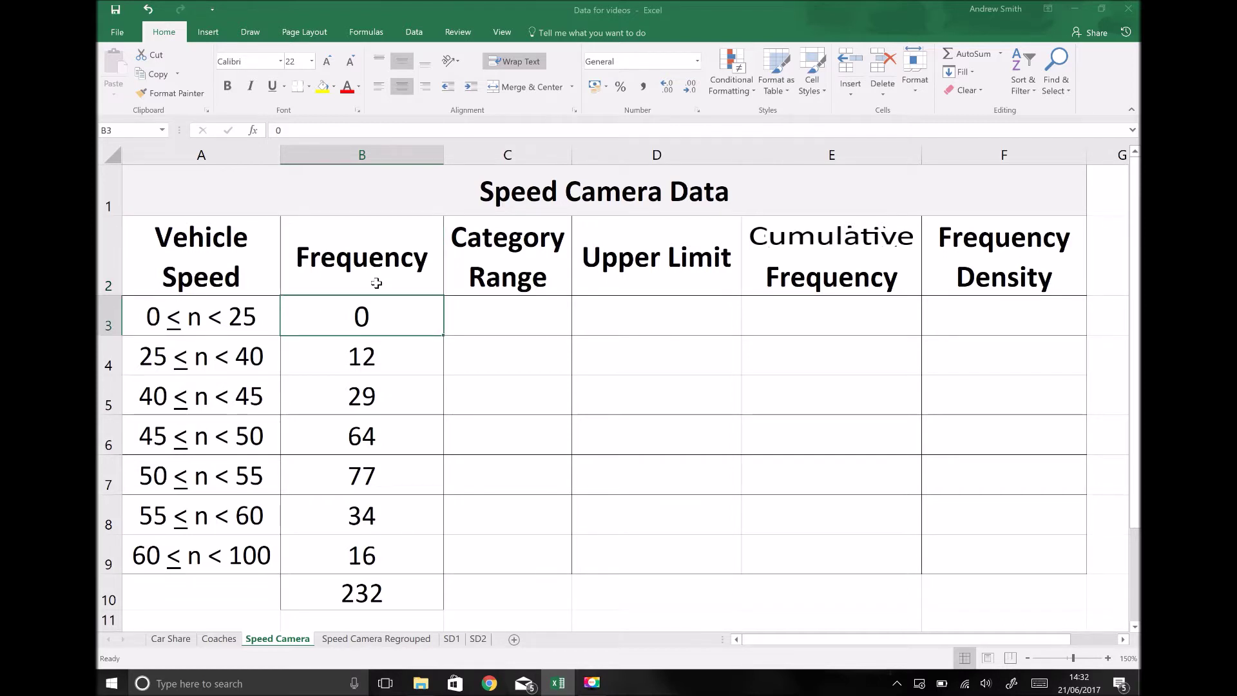
key(Down)
key(Down)
key(Down)
key(Down)
key(Down)
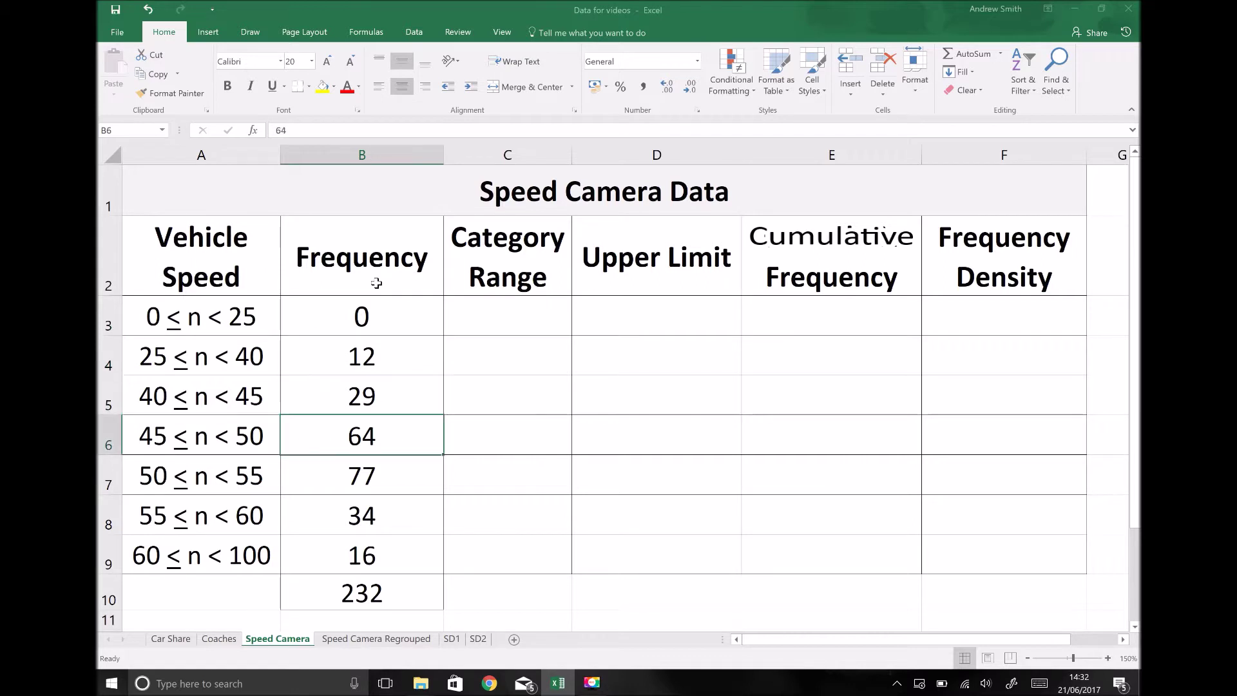
key(Down)
key(Down)
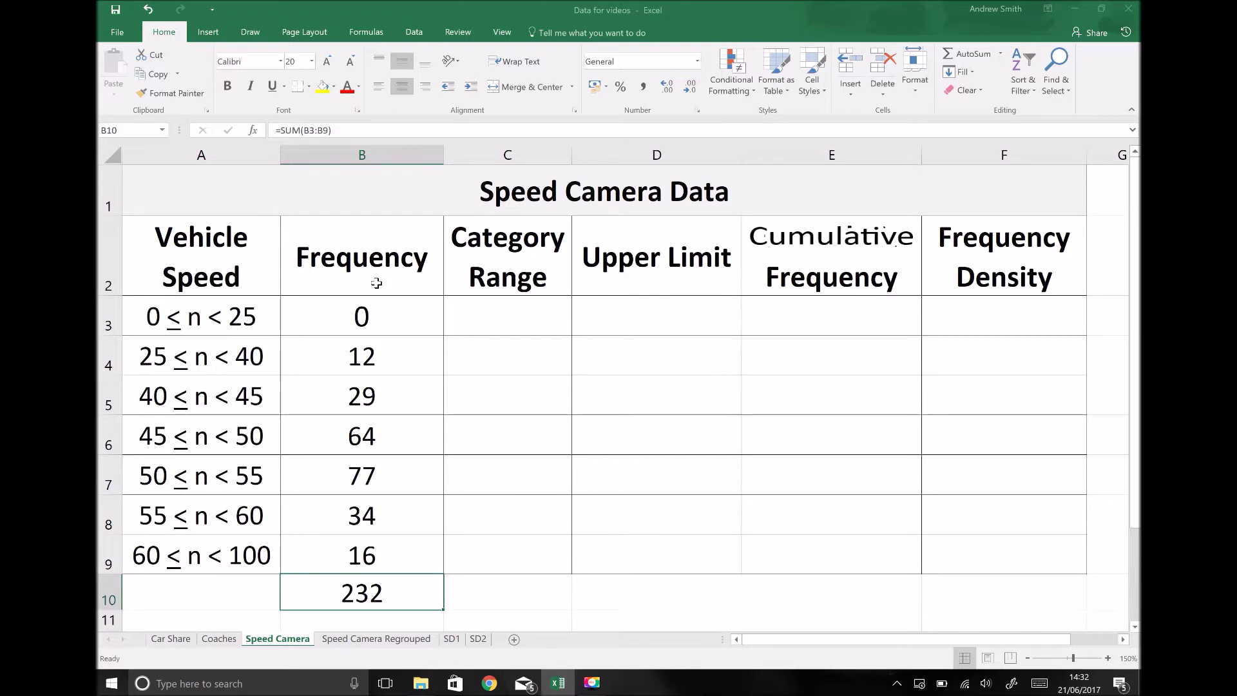
key(Left)
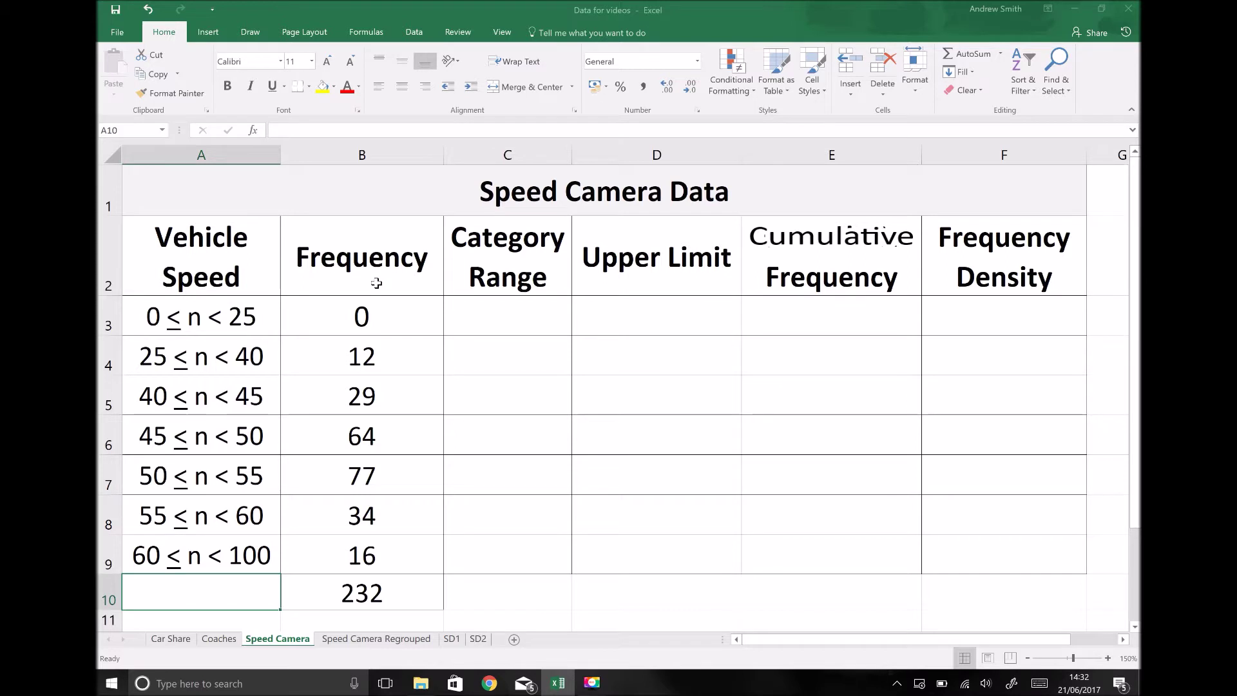
key(Up)
key(Up)
key(Up)
key(Up)
key(Up)
key(Up)
key(Up)
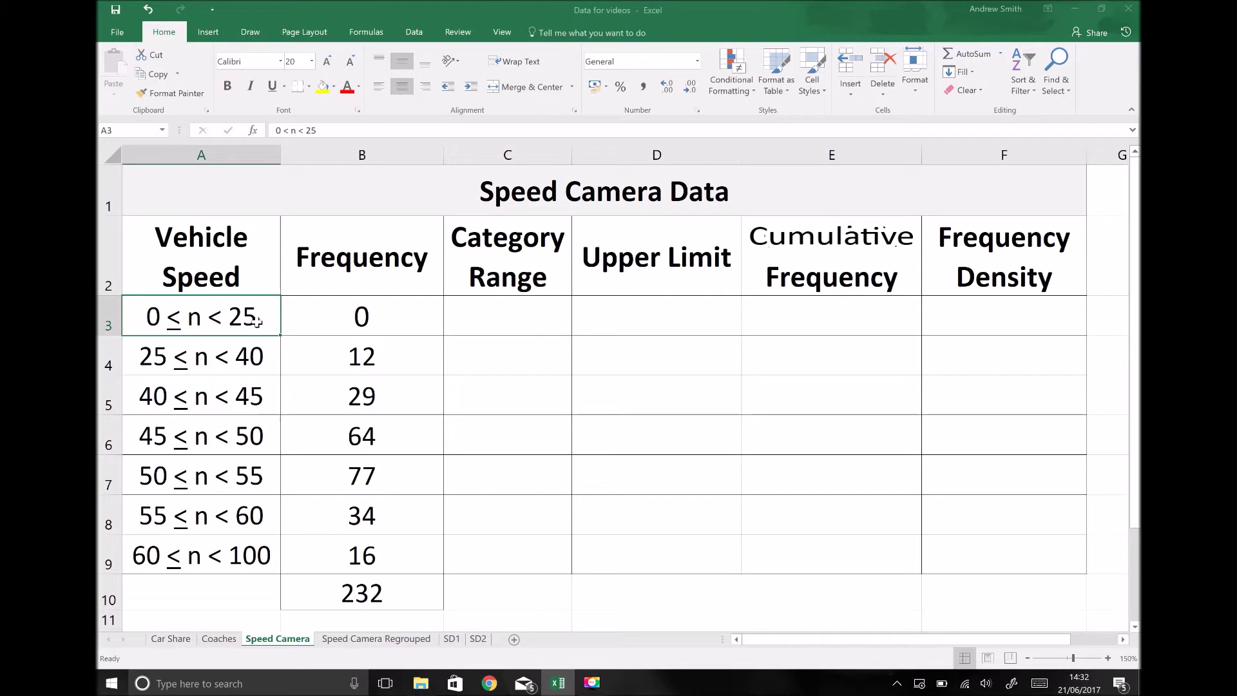
Step: Review the 0–25, 25–40 and 40–45 speed classes in the table
click(172, 361)
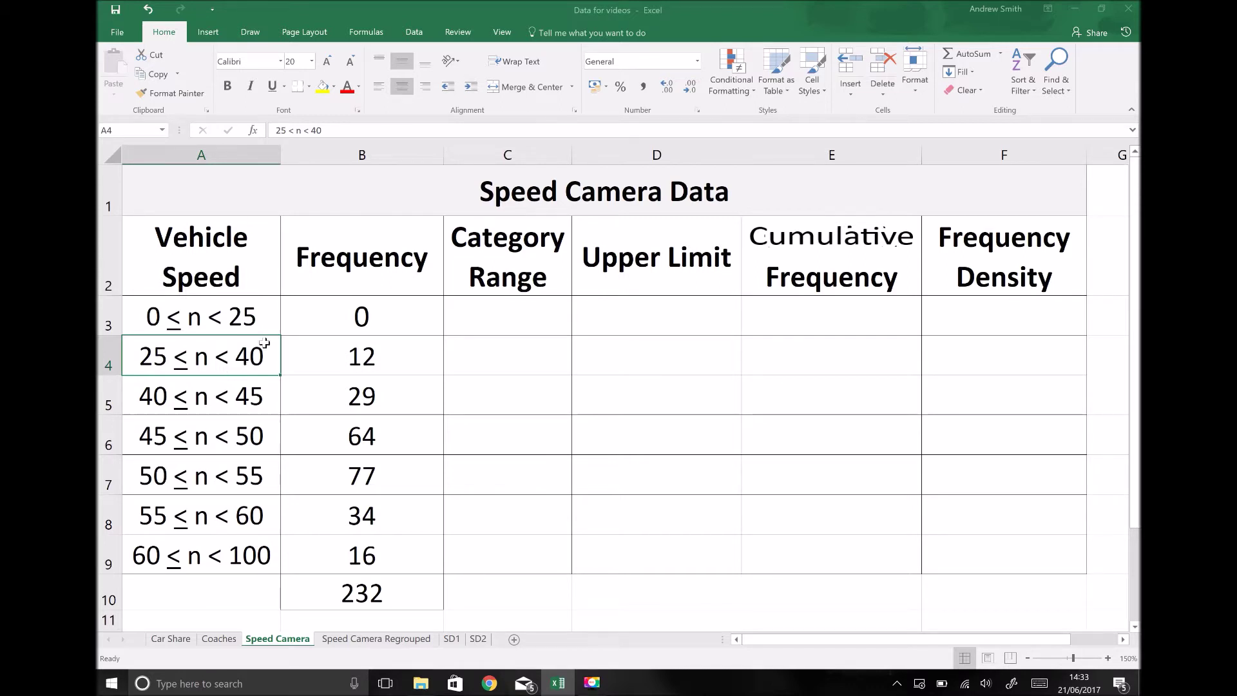
click(178, 396)
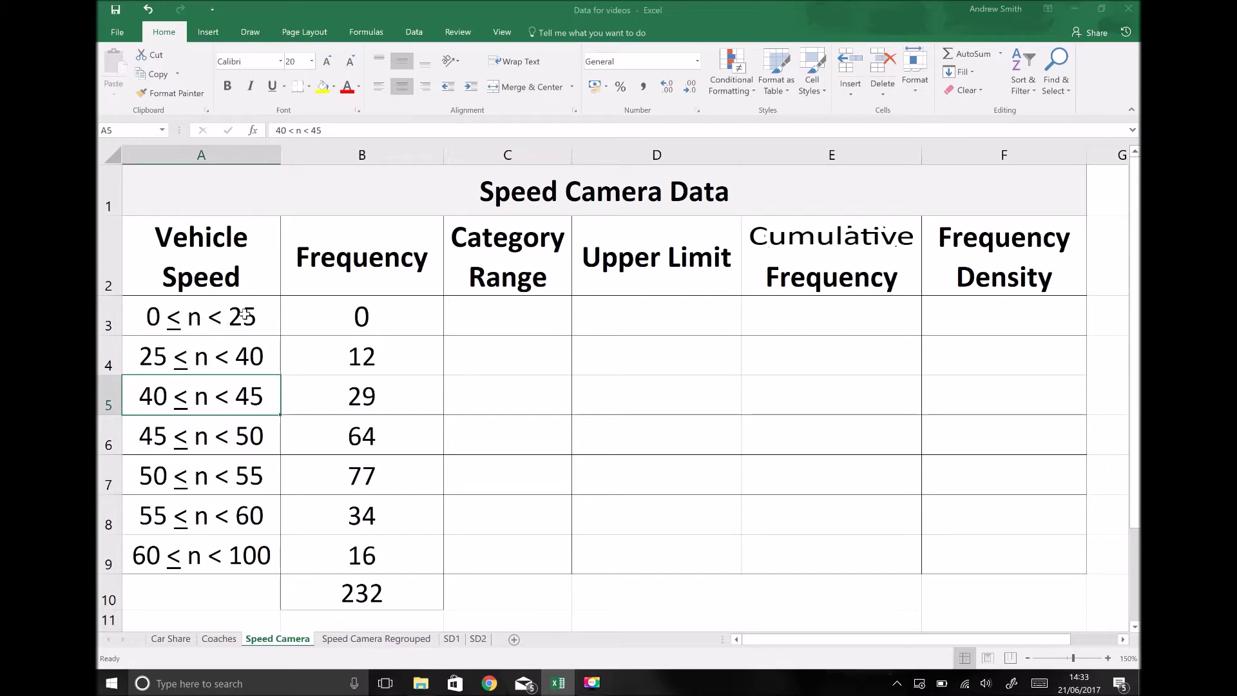
click(150, 347)
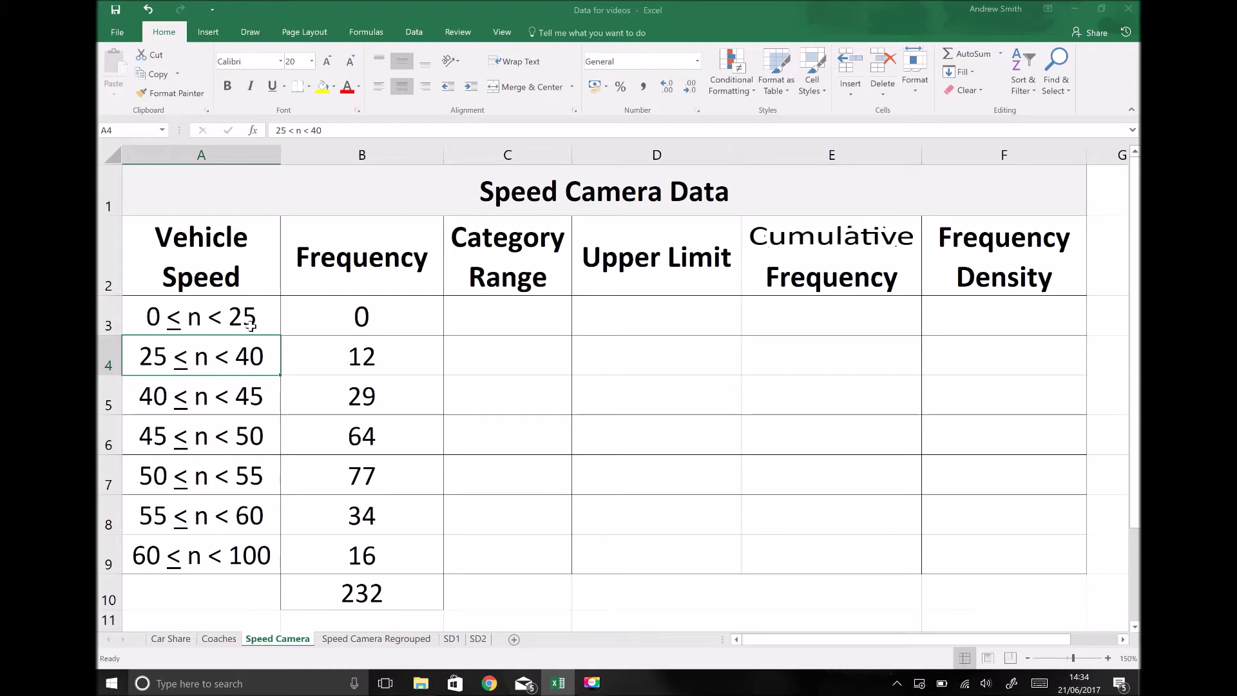
click(251, 326)
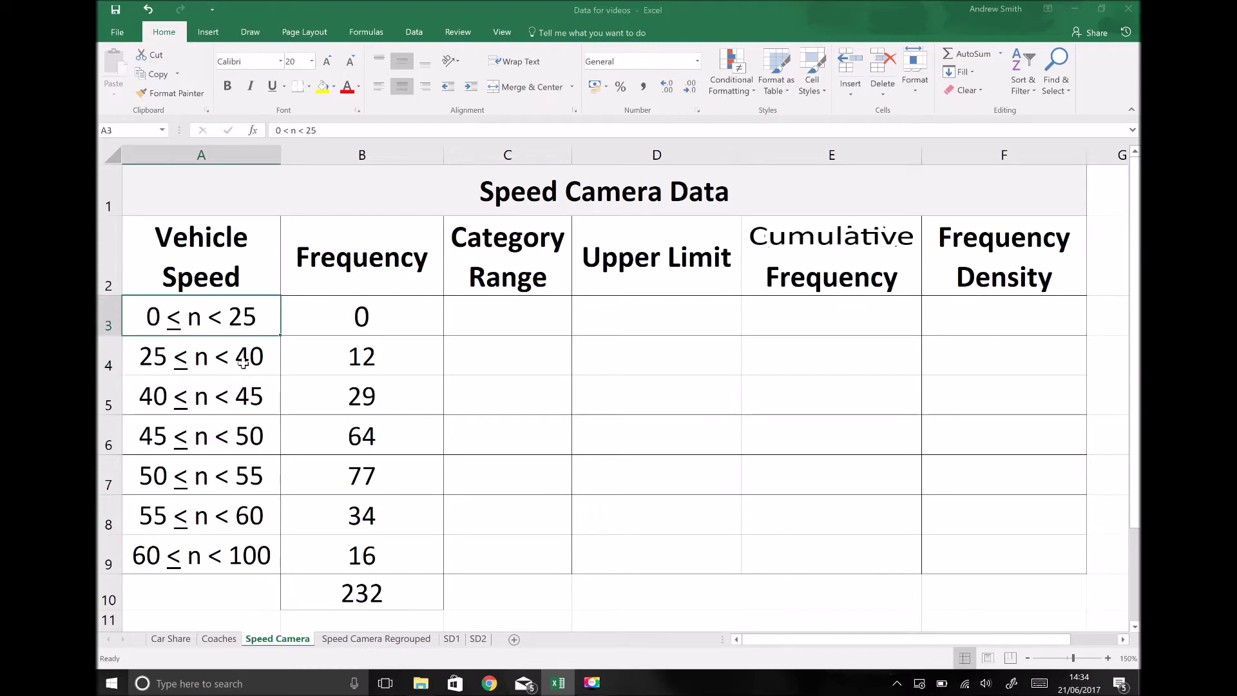
click(252, 361)
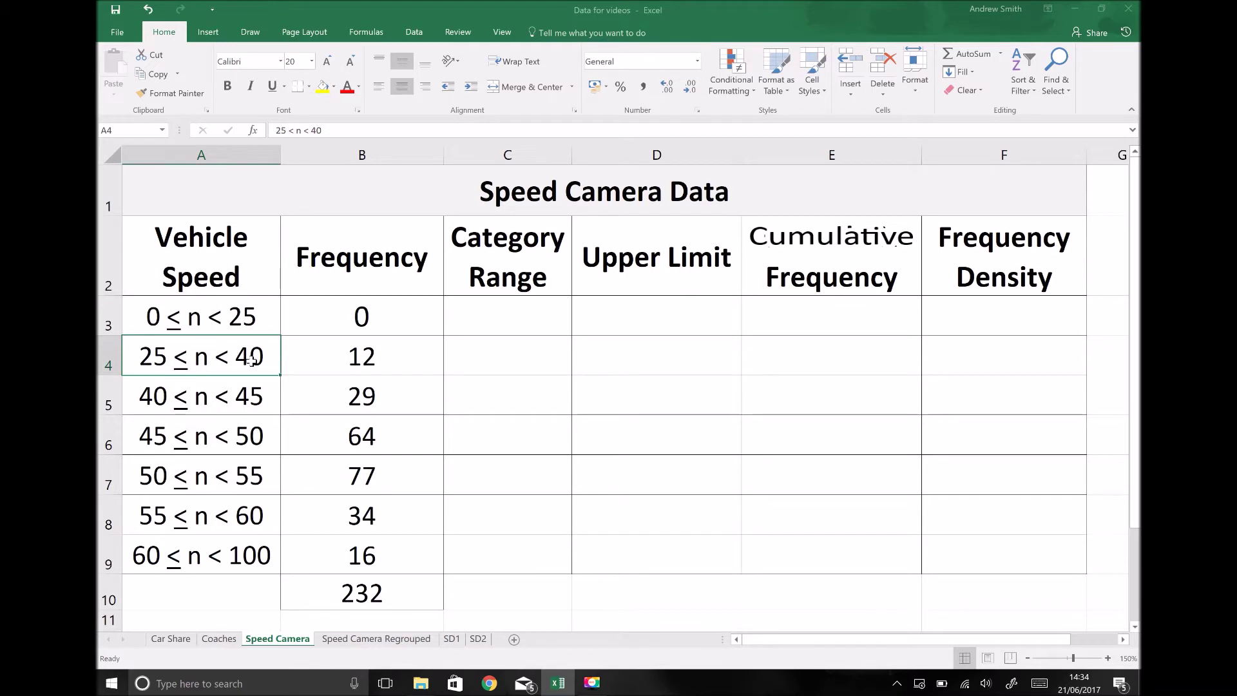
click(251, 397)
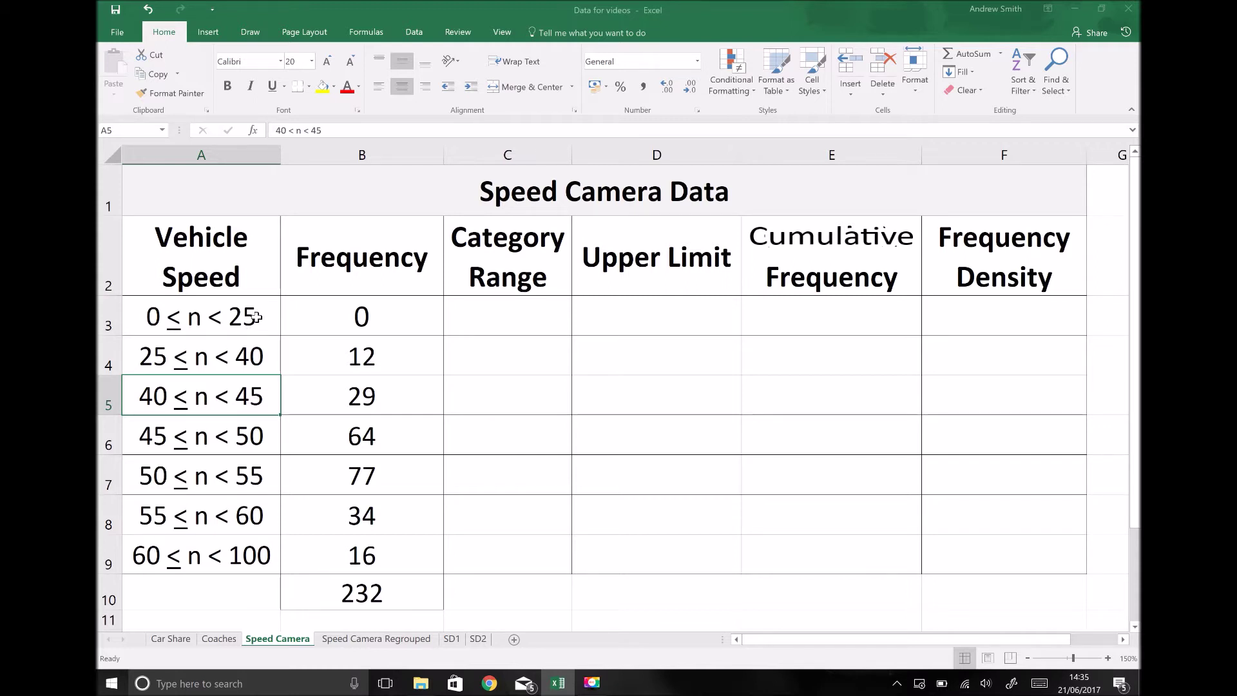
click(216, 317)
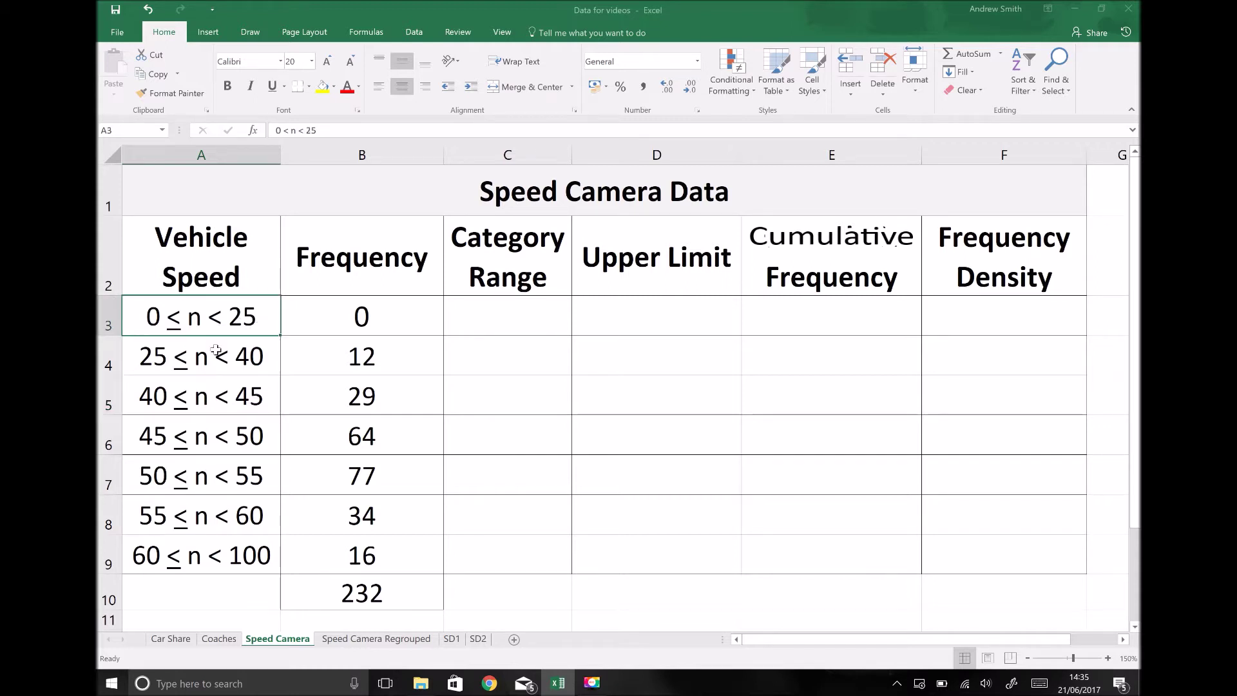
click(215, 357)
click(220, 404)
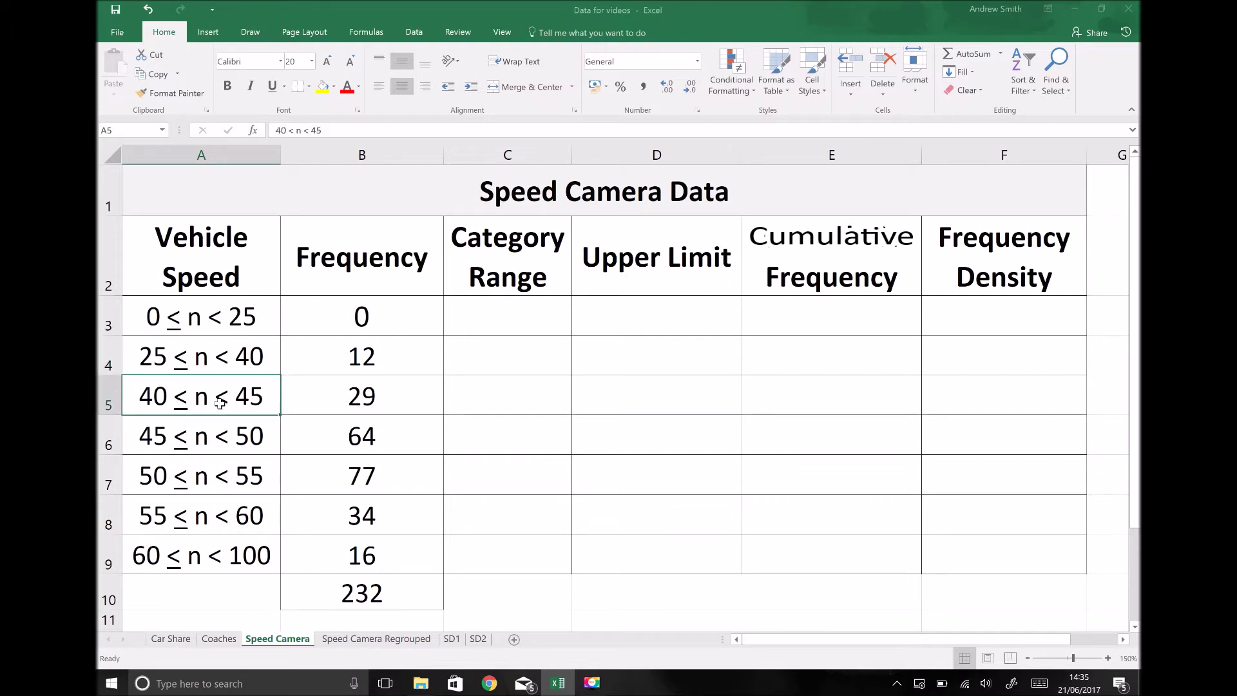
click(221, 315)
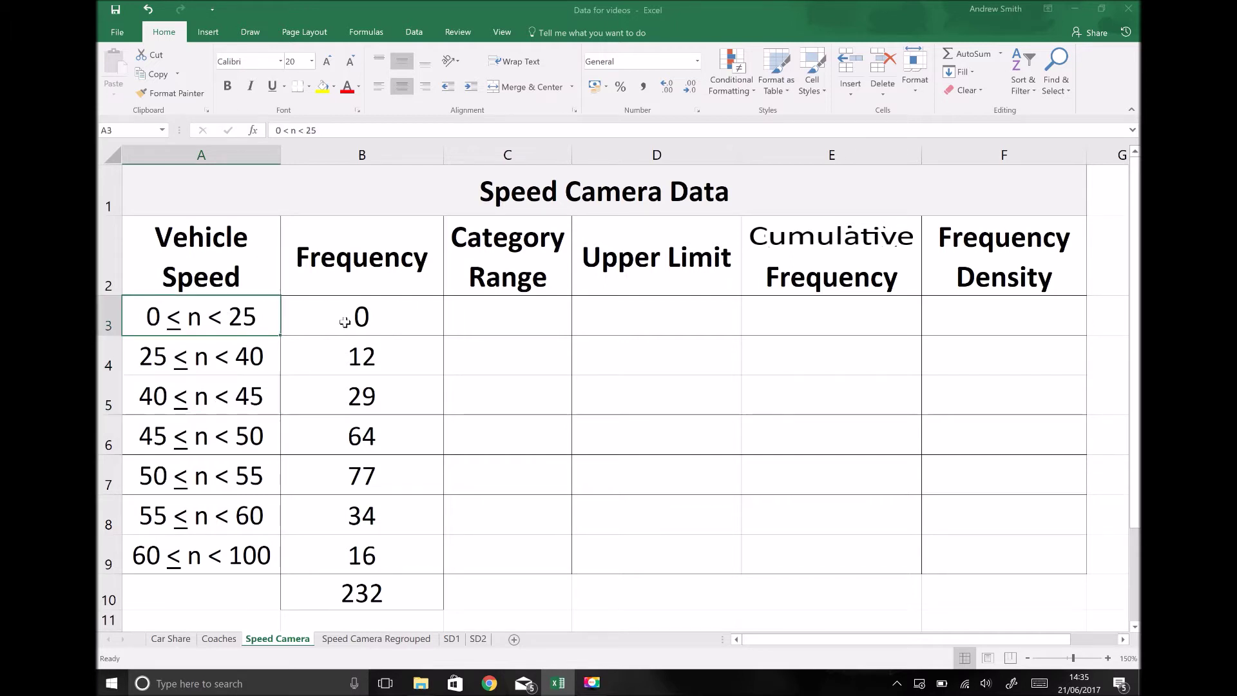
Step: Enter upper limits 25, 40 and 45 starting in cell D3
click(642, 307)
key(Down)
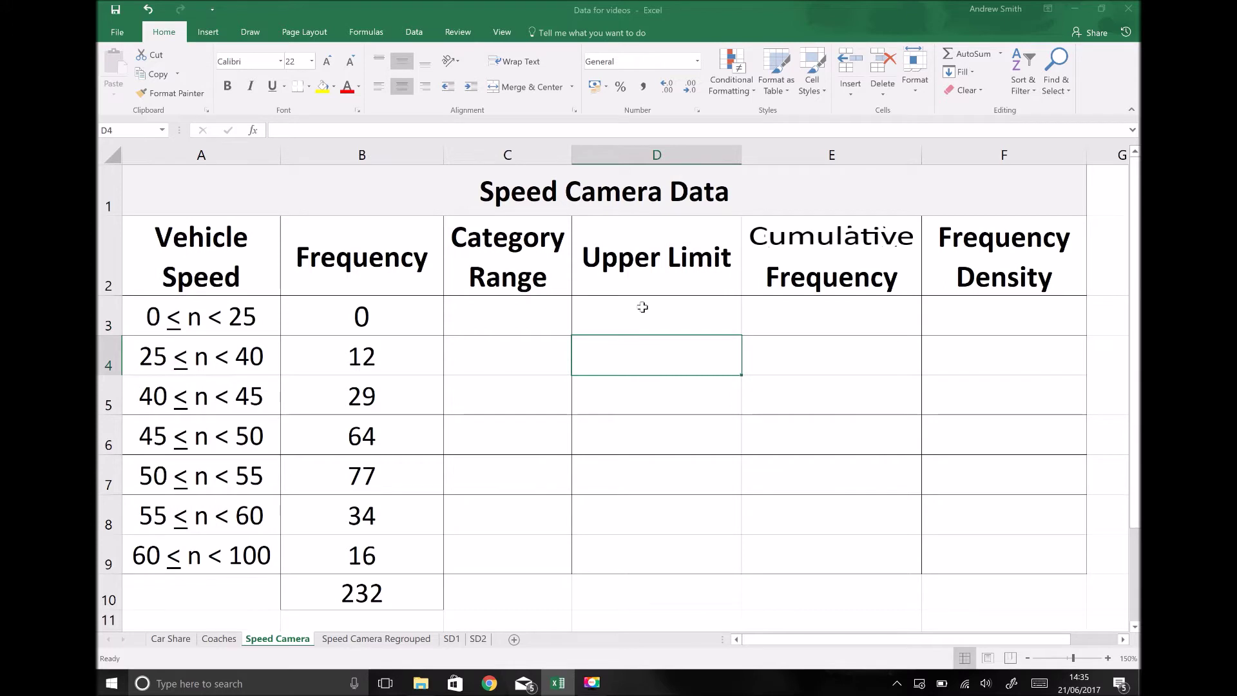
click(642, 308)
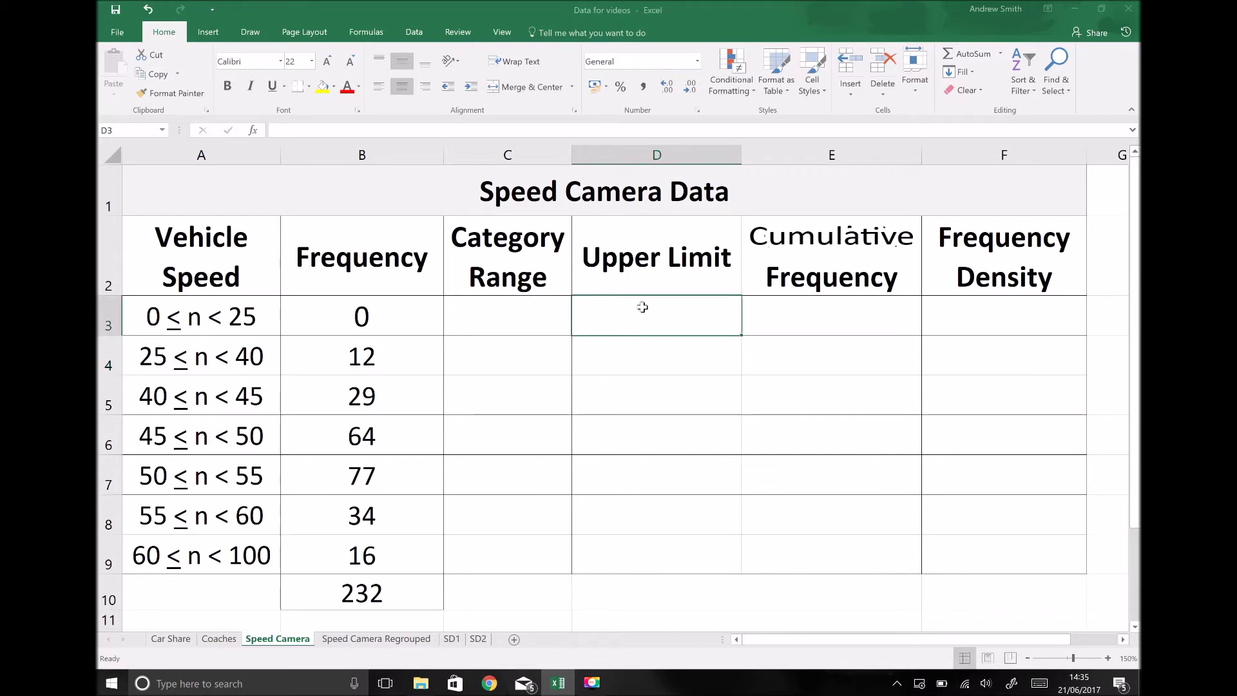
text(25)
key(Return)
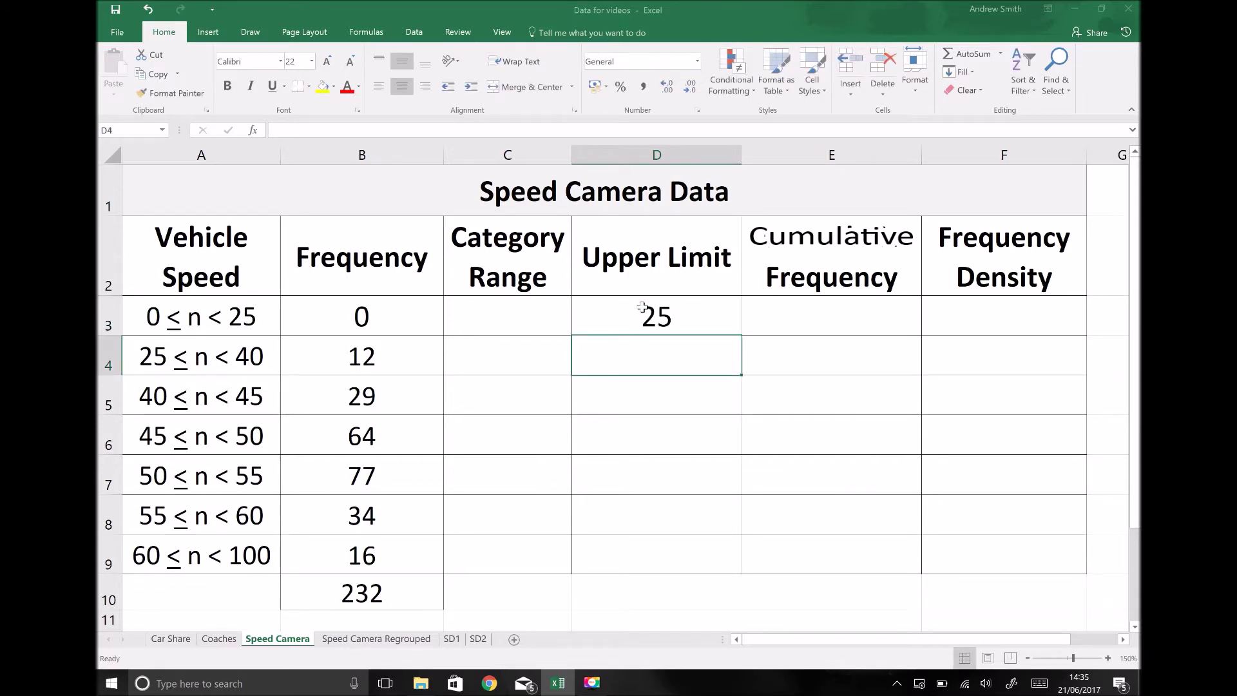
text(40)
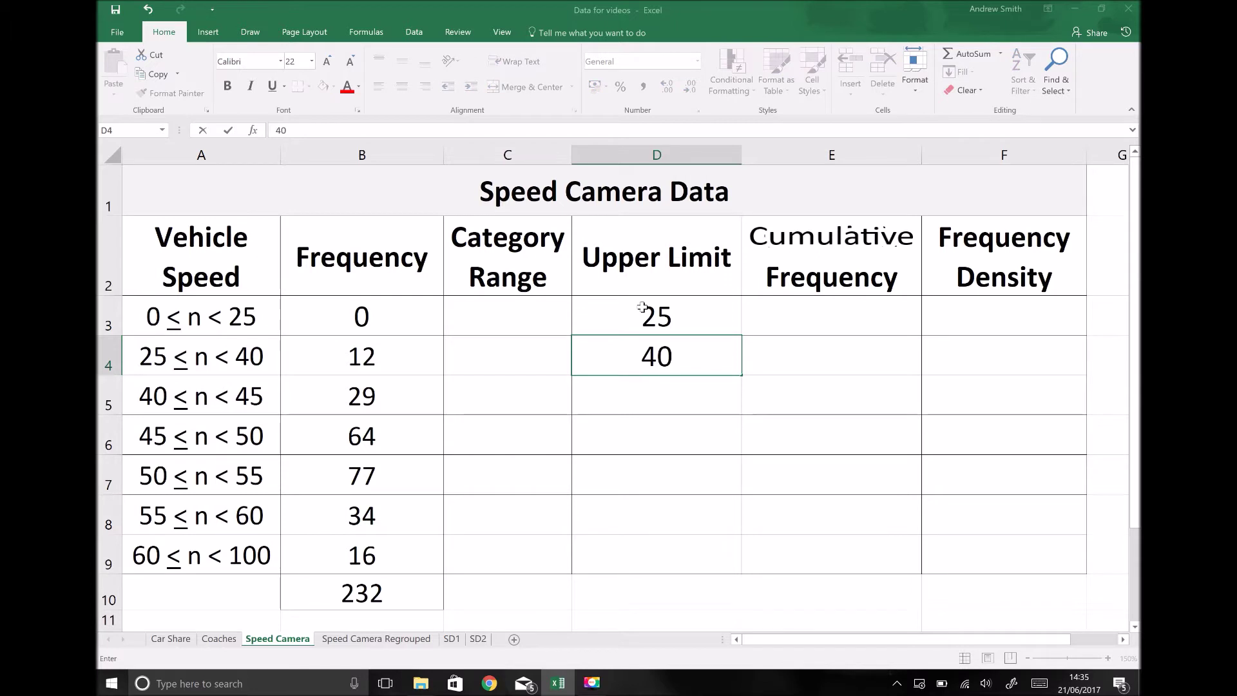
key(Return)
text(45)
key(Return)
Step: Enter the remaining upper limits 50, 55, 60 and 100 down to D9
text(50)
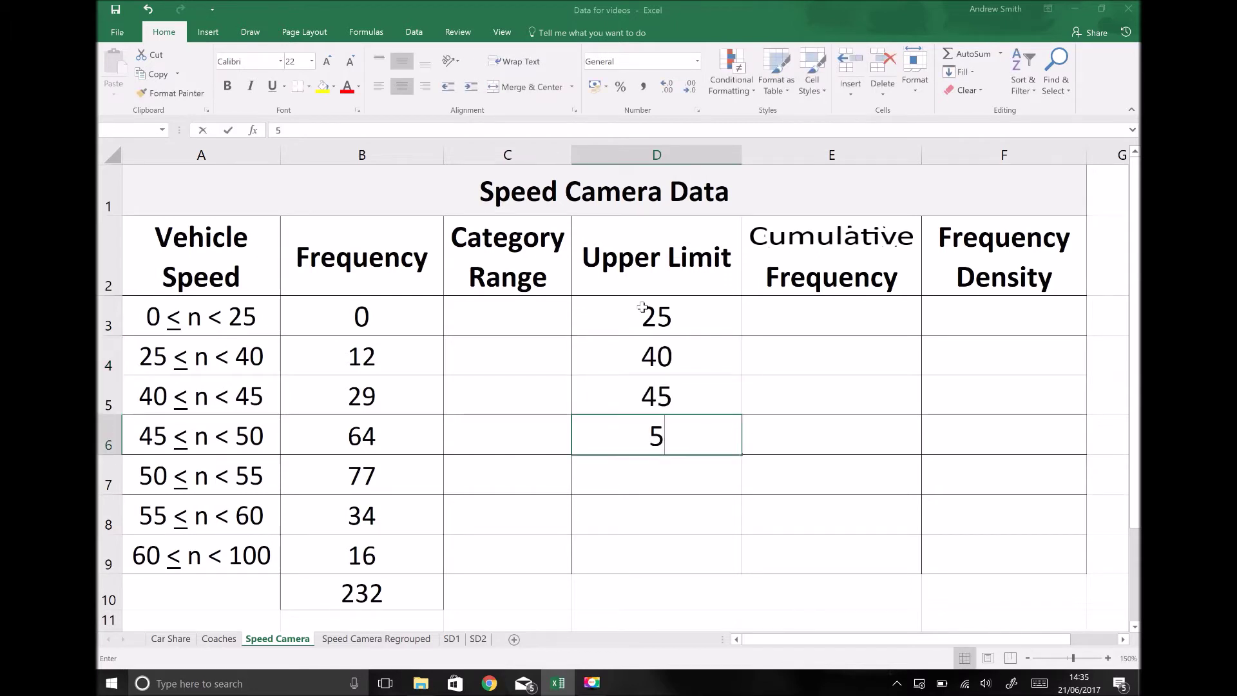
key(Return)
text(55)
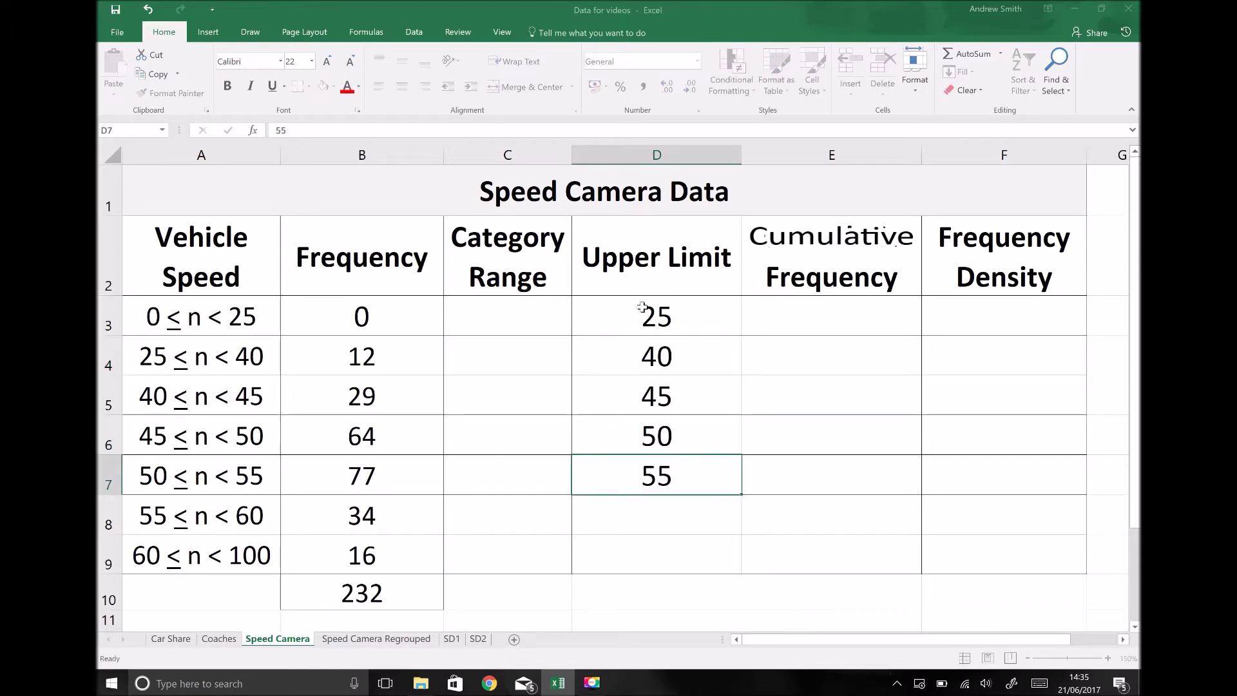
key(Return)
text(60)
key(Return)
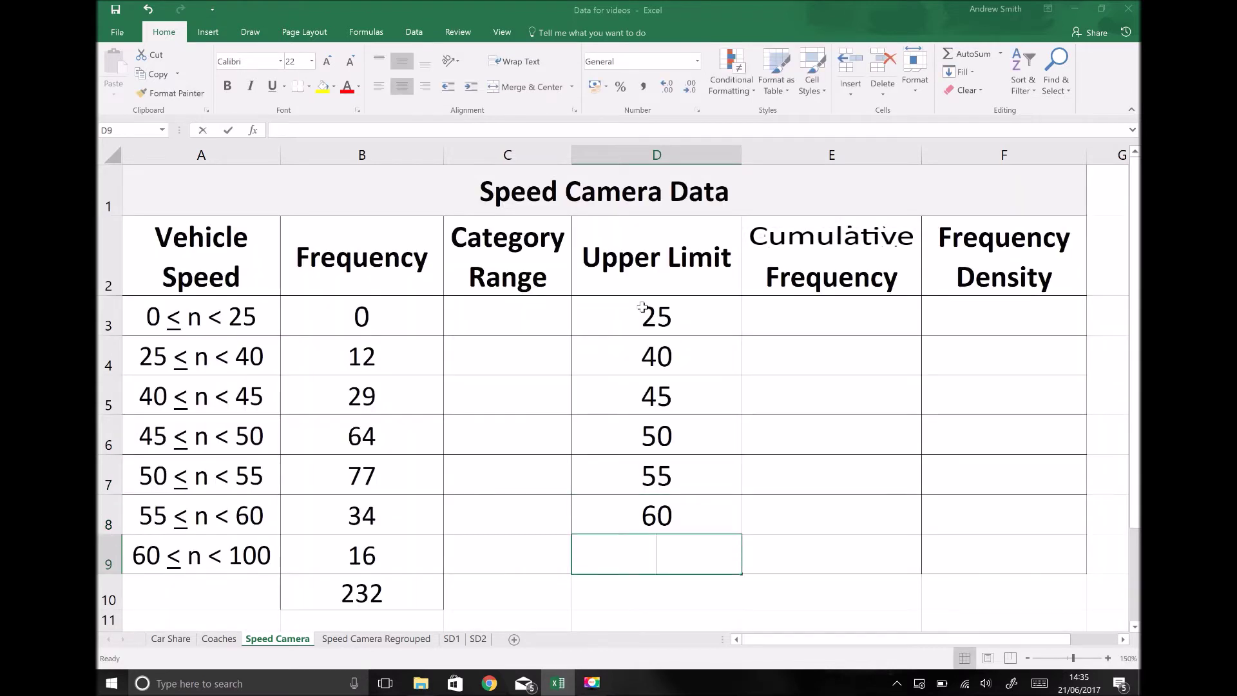
text(100)
click(642, 308)
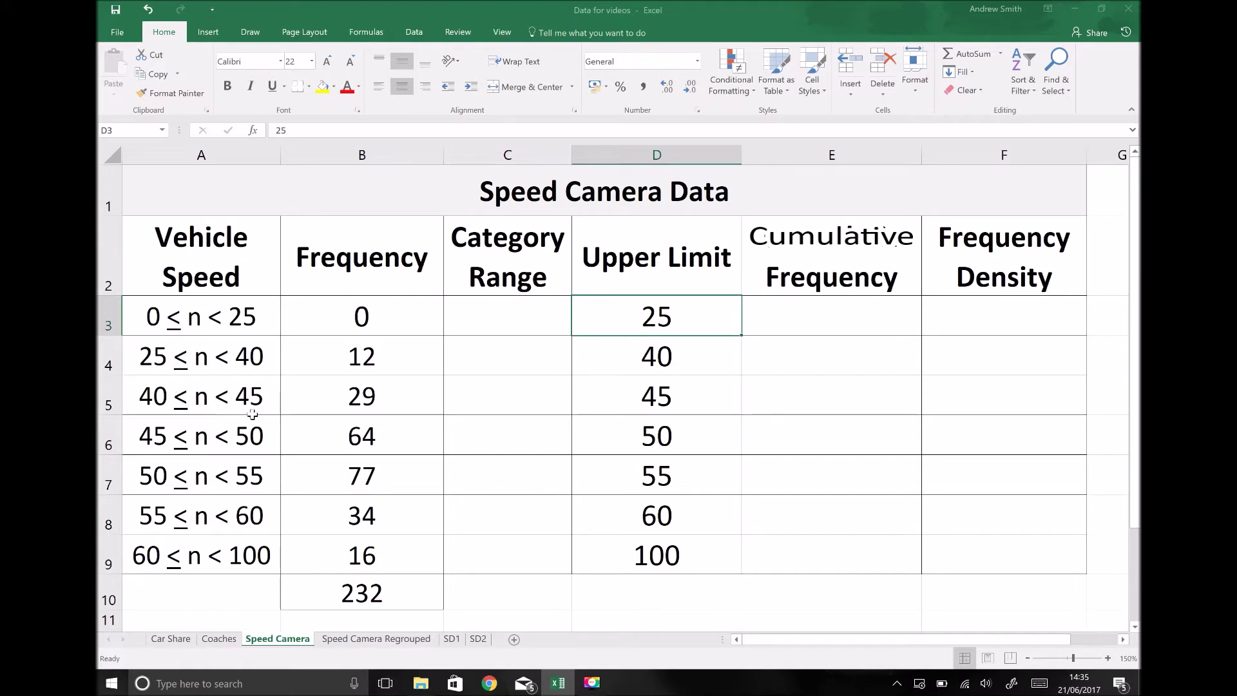
Step: Enter 0 as the first cumulative frequency in E3
click(822, 321)
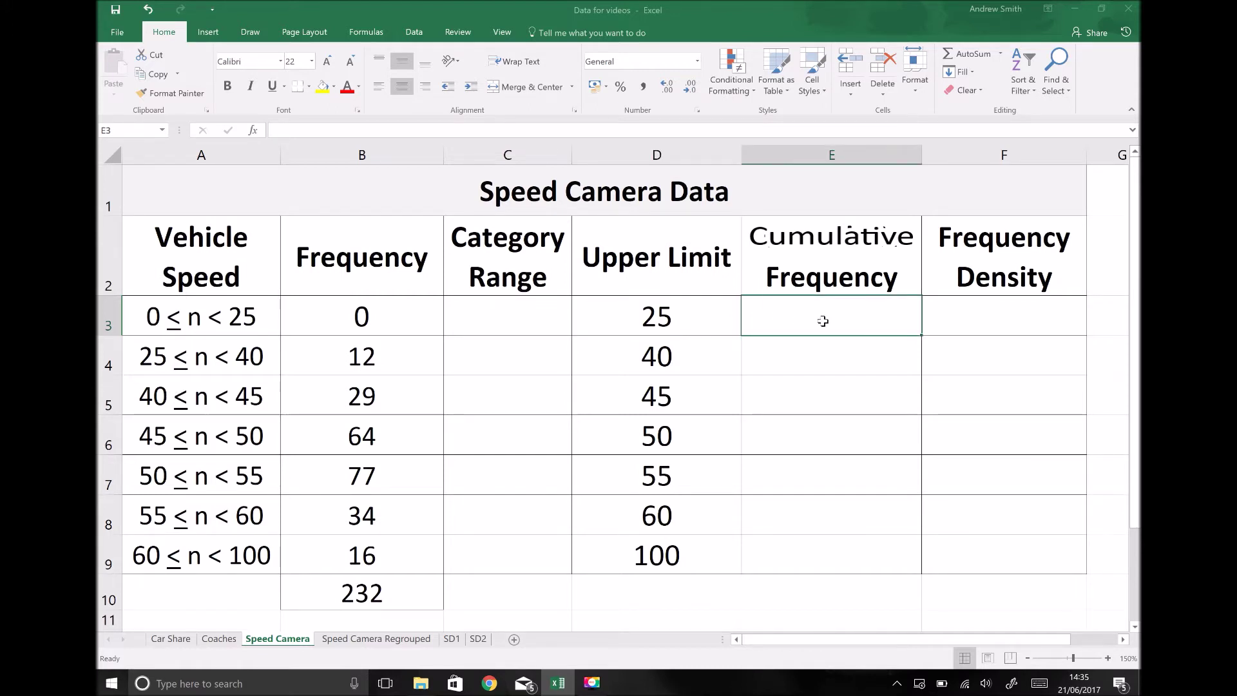
click(649, 317)
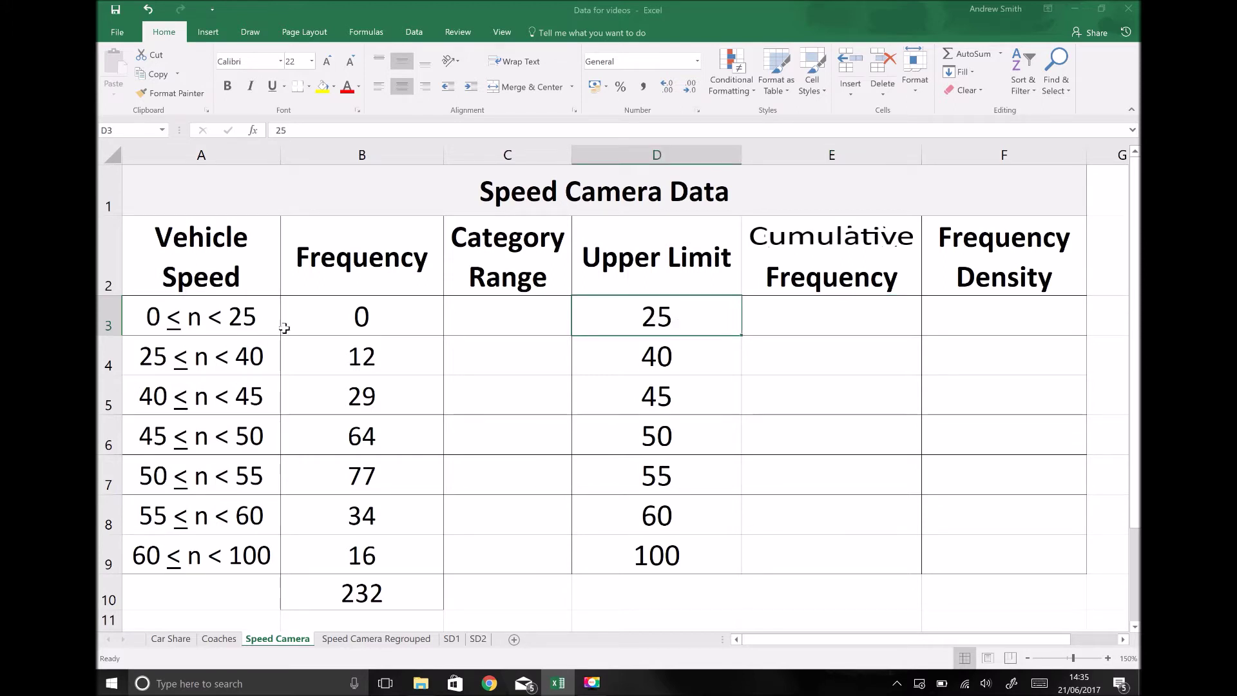
click(210, 327)
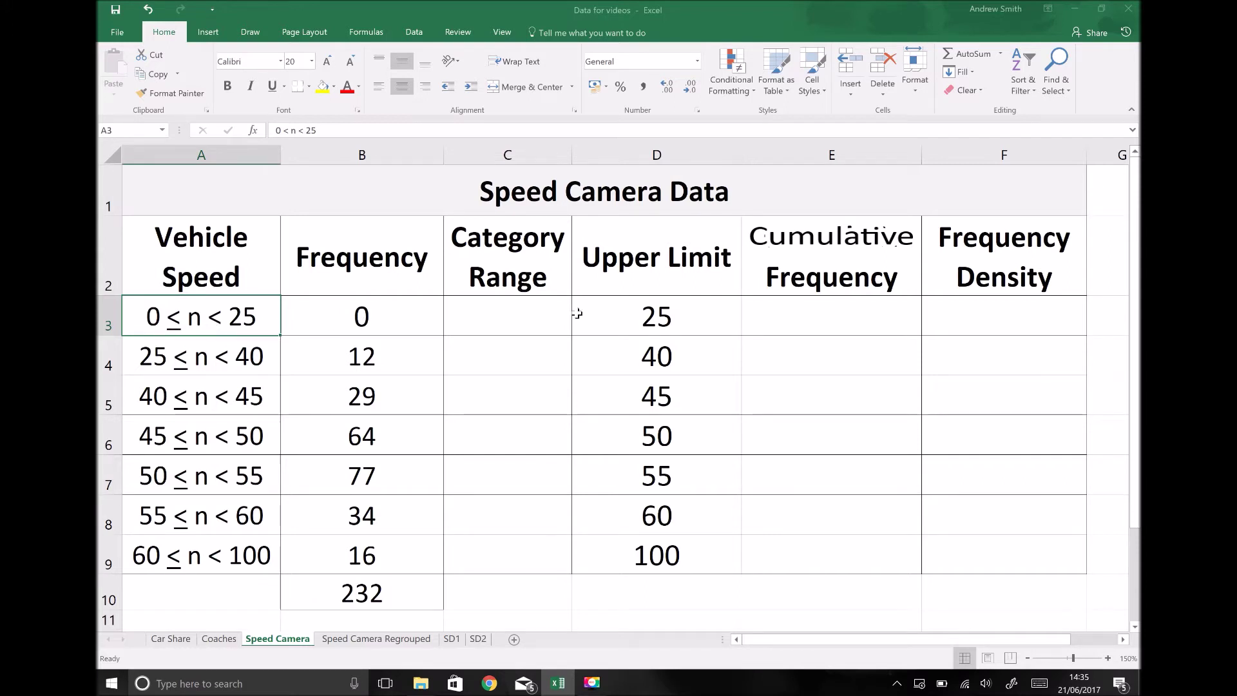
click(813, 312)
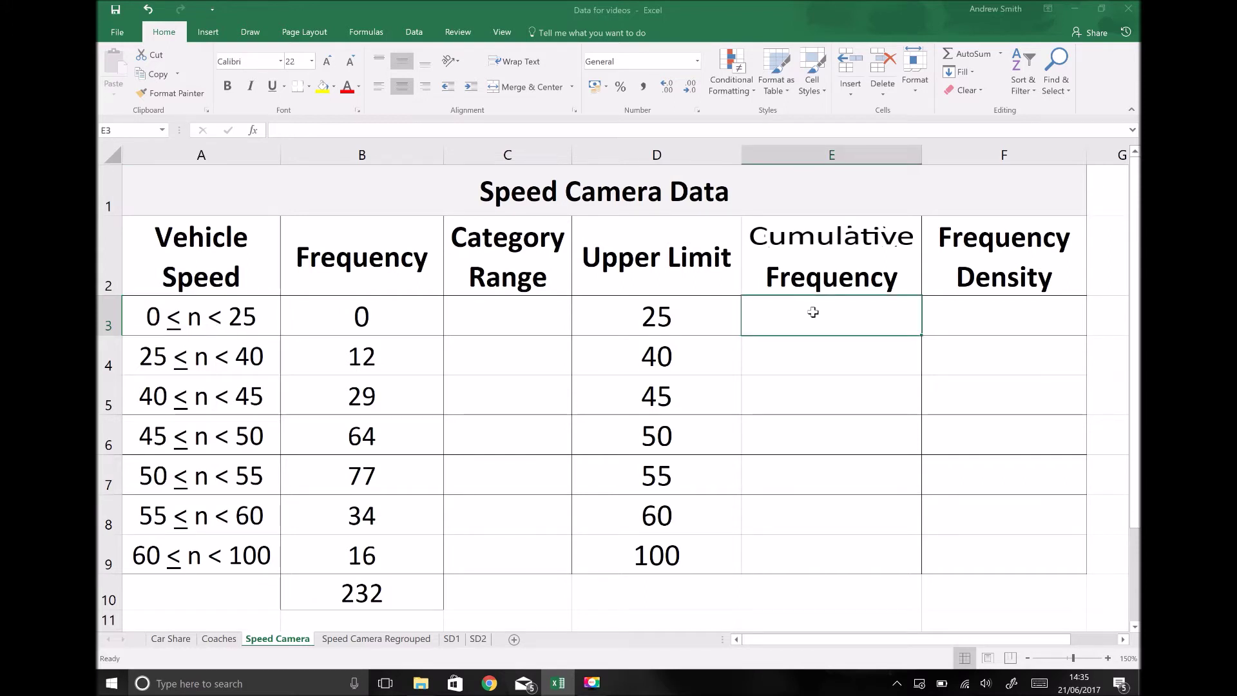
text(0)
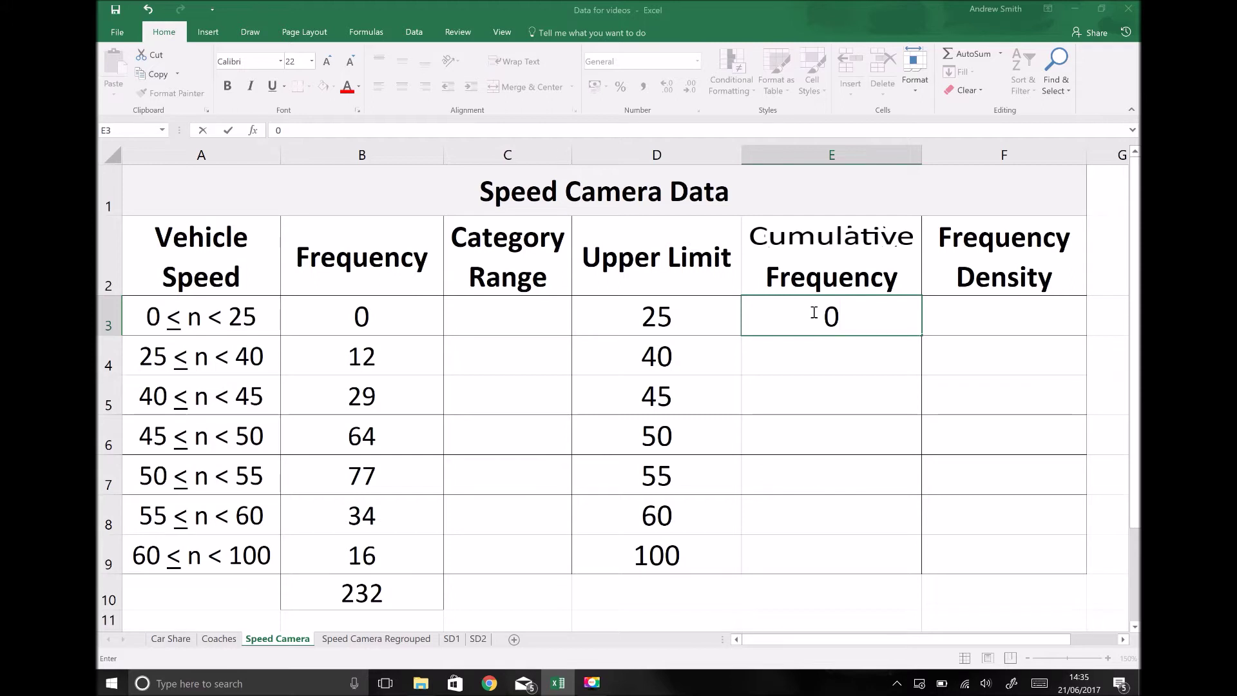
key(Return)
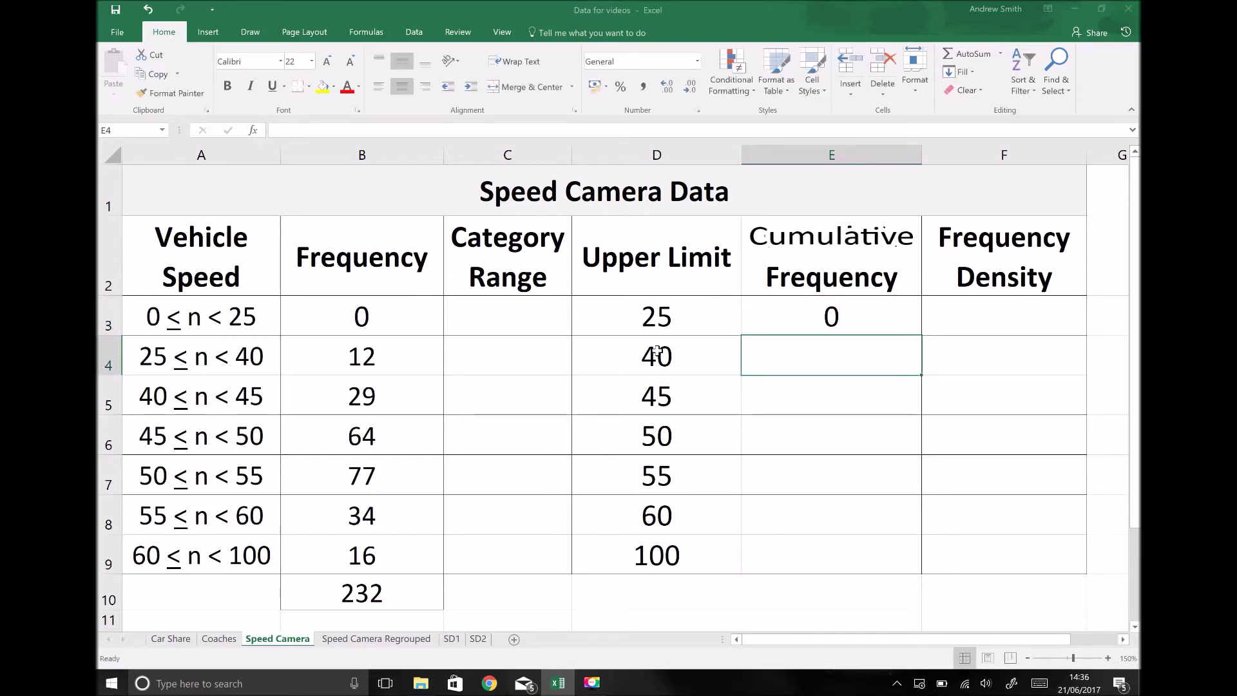
Step: Enter 12 as the second cumulative frequency in E4
key(Up)
key(Left)
key(Left)
key(Left)
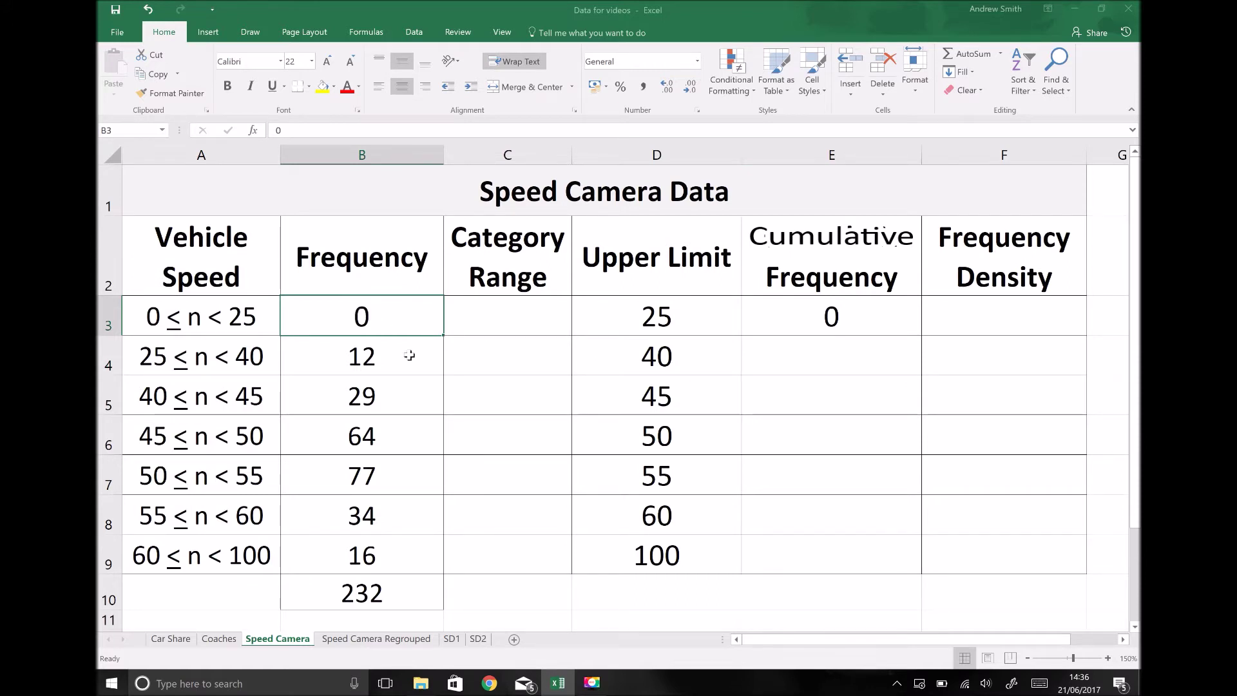
click(355, 356)
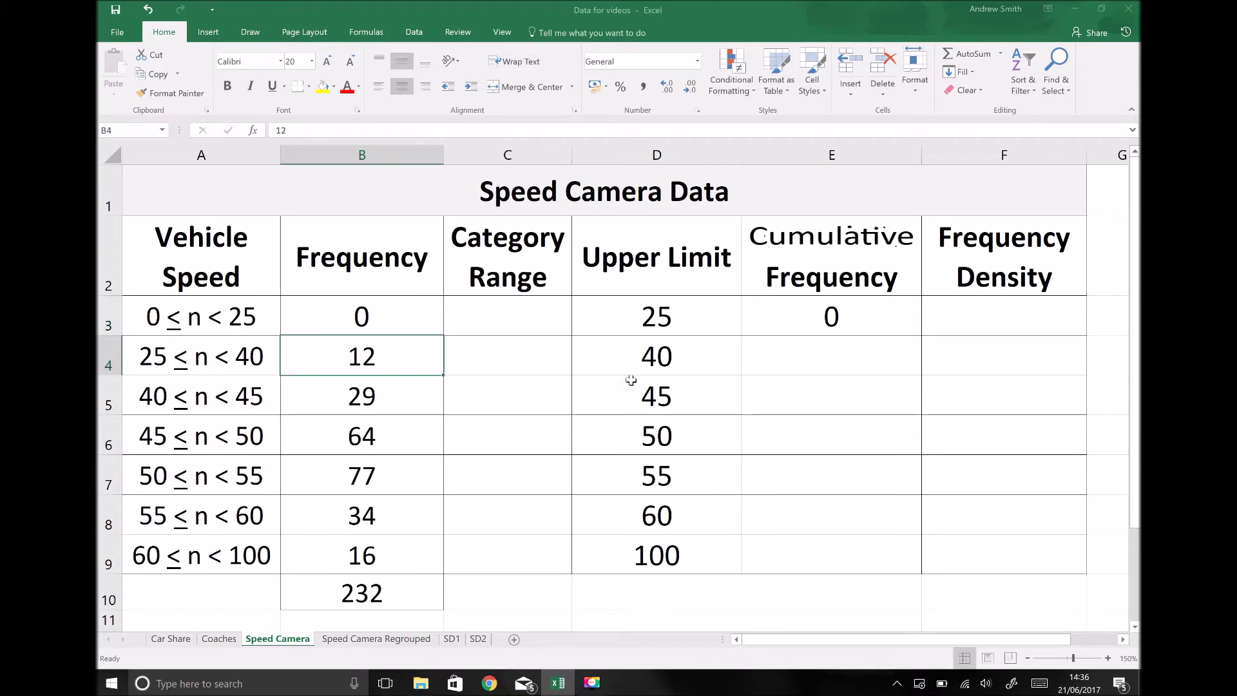
click(812, 361)
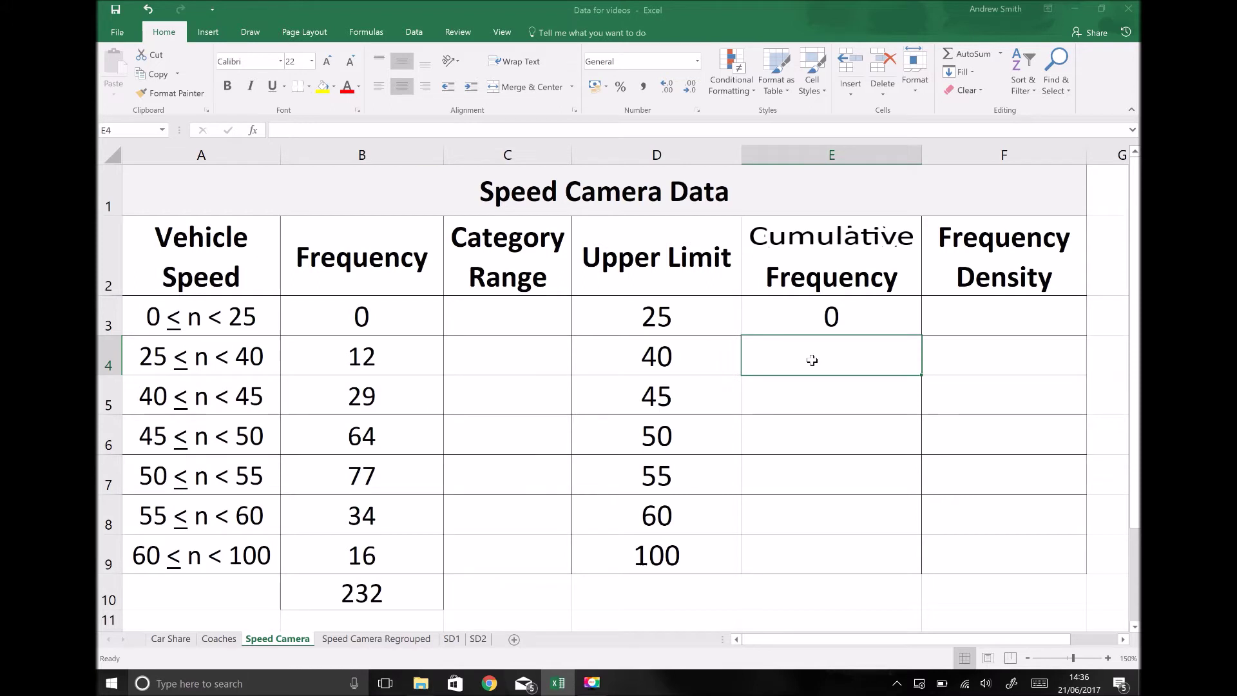
text(12)
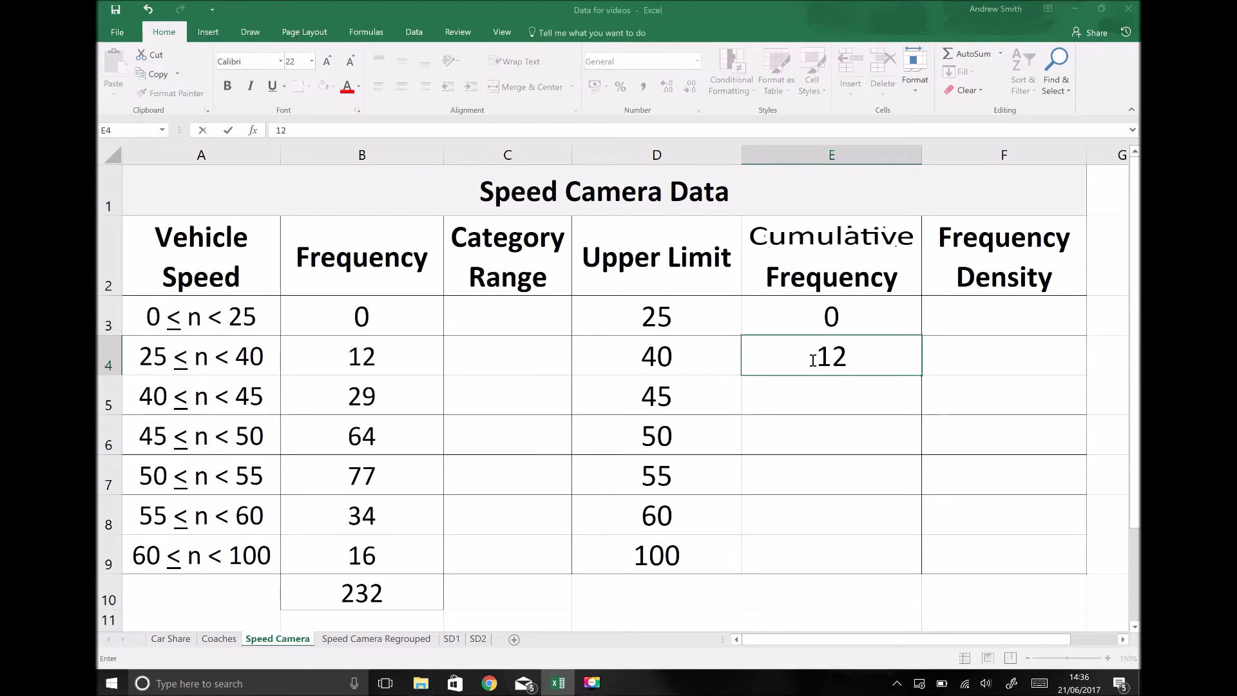
key(Return)
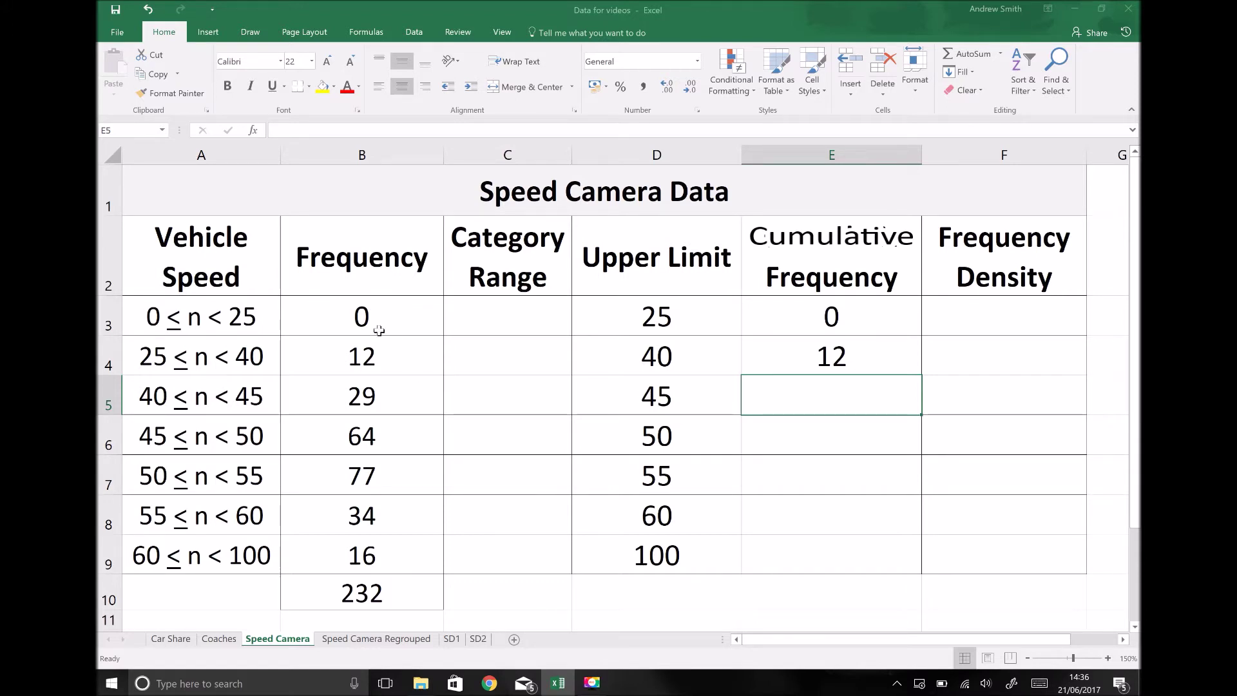
Step: Total the first three frequencies and enter 41 in E5
drag(350, 314, 353, 394)
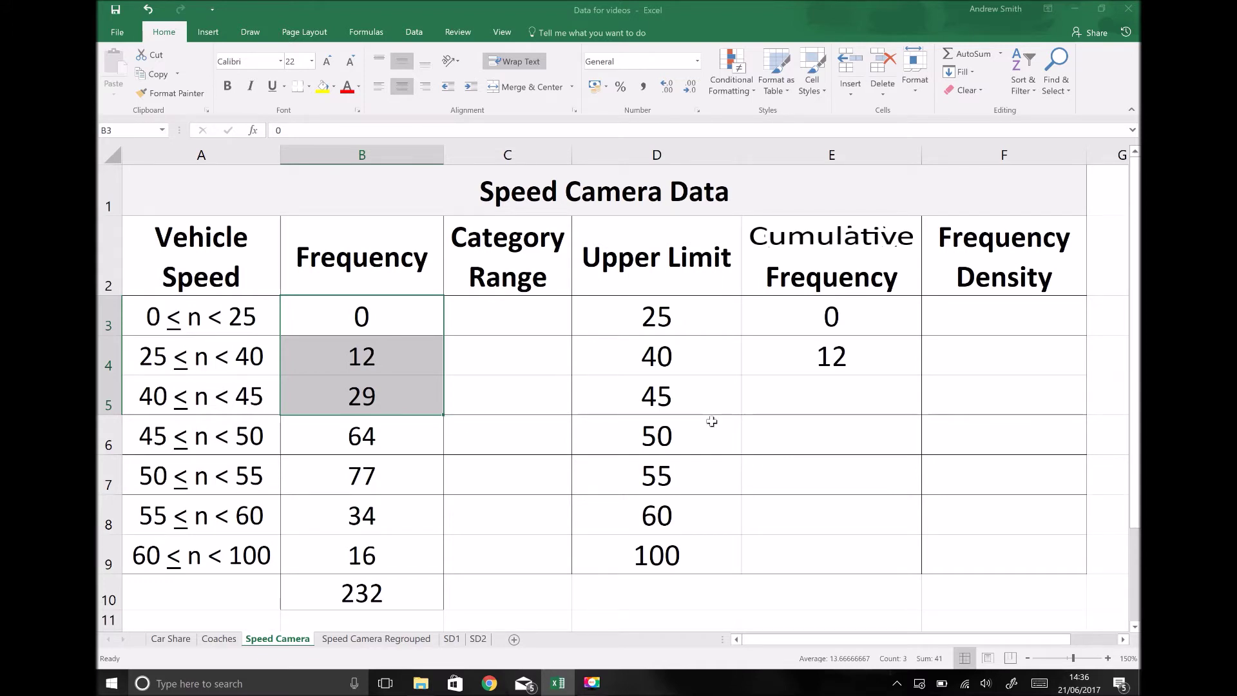
click(803, 404)
text(41)
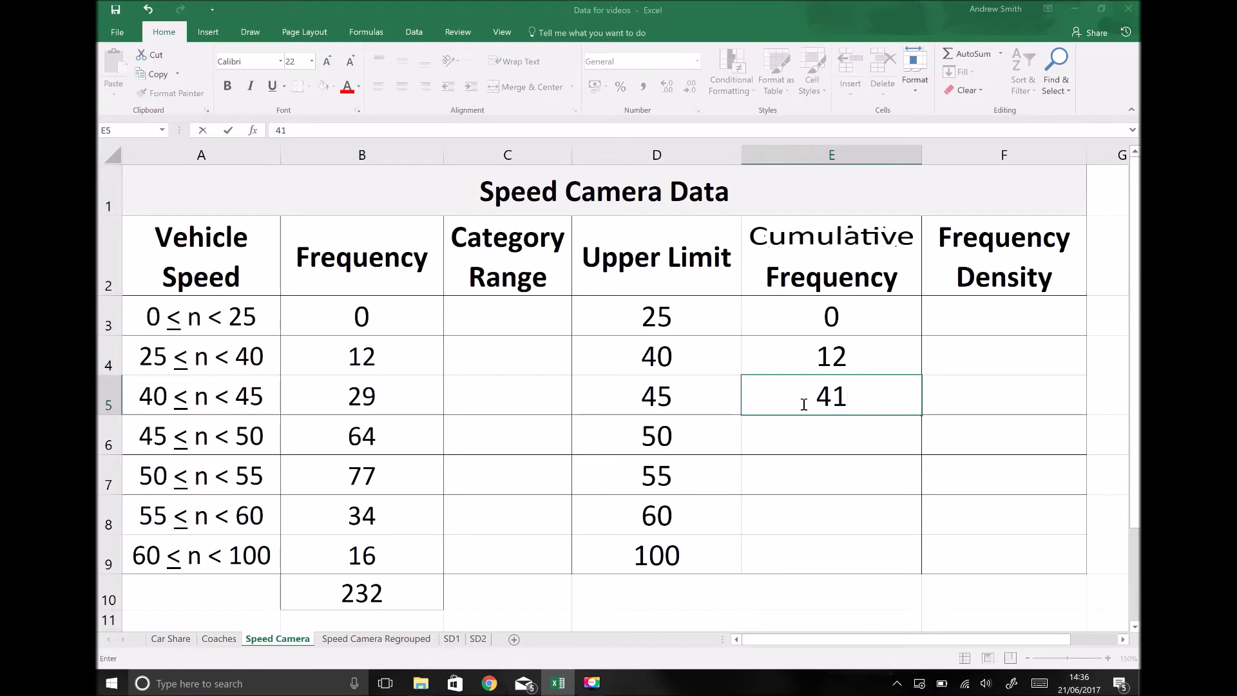
key(Return)
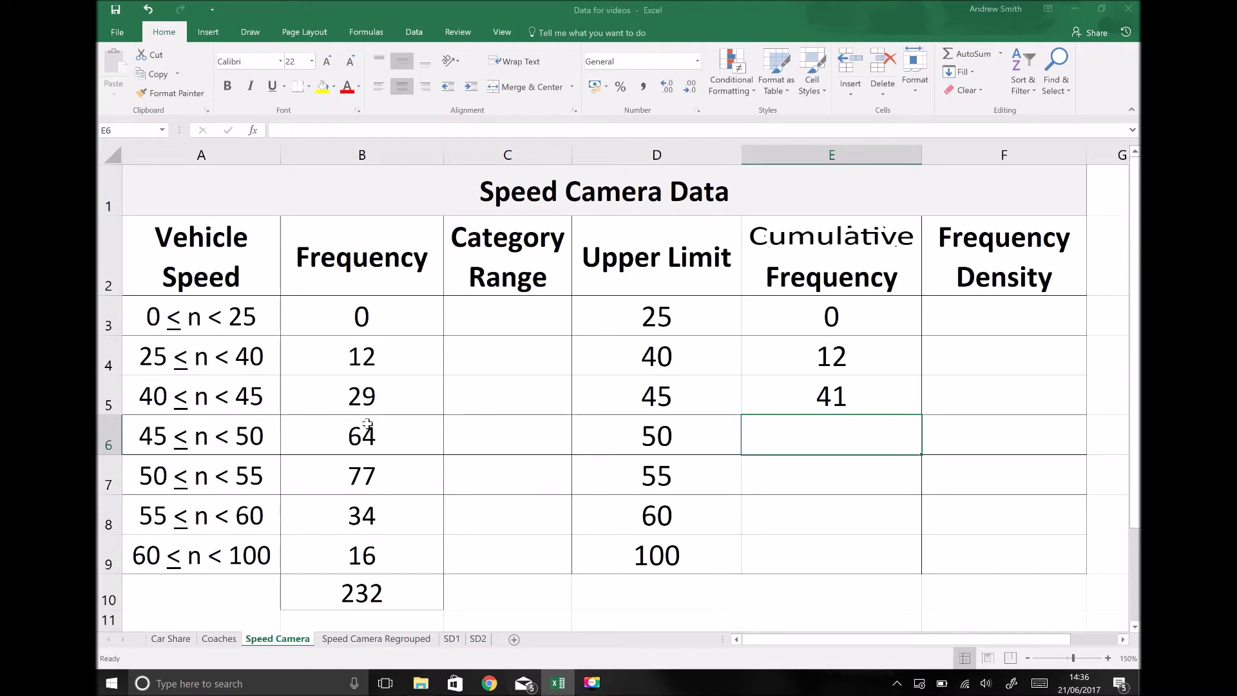
Step: Check the first four frequencies' total and enter 105 in E6
drag(345, 320, 363, 441)
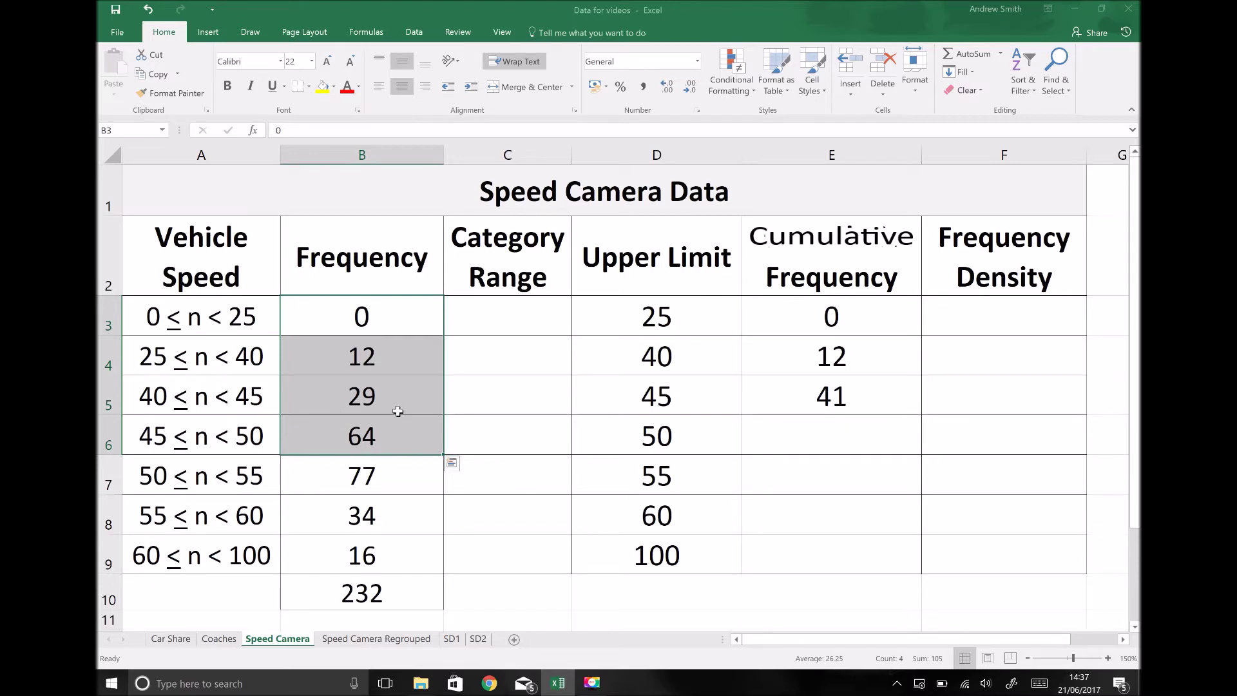
drag(378, 316, 381, 392)
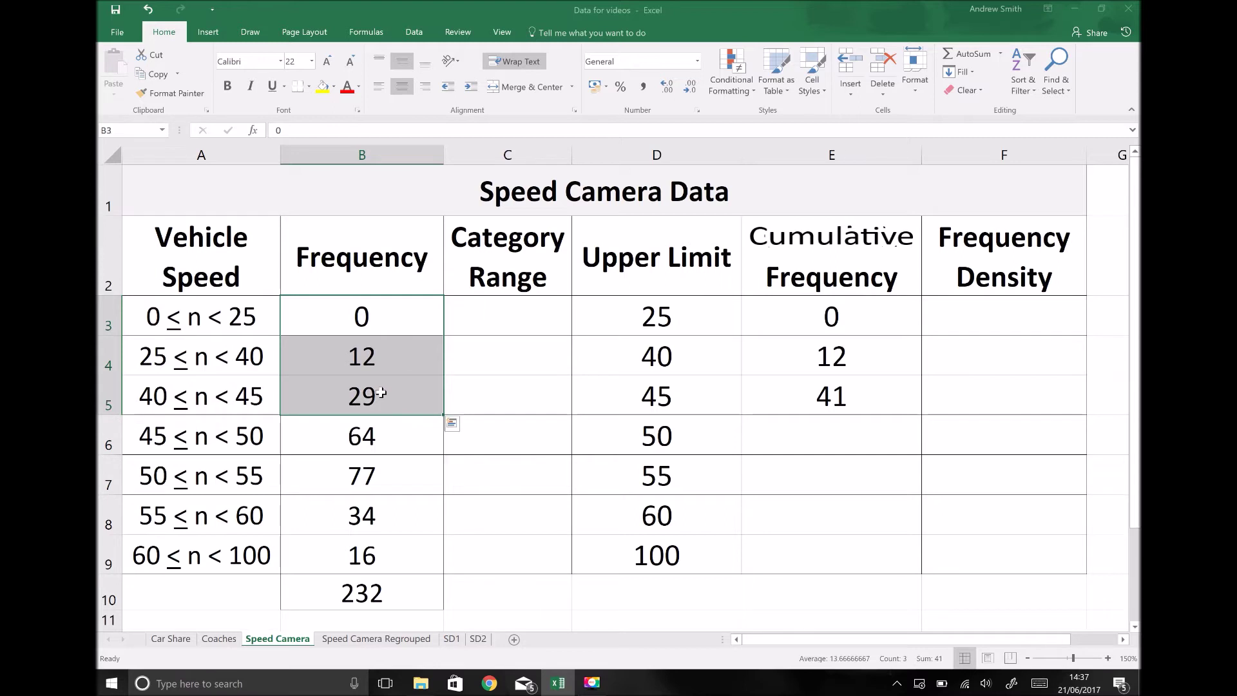
click(382, 439)
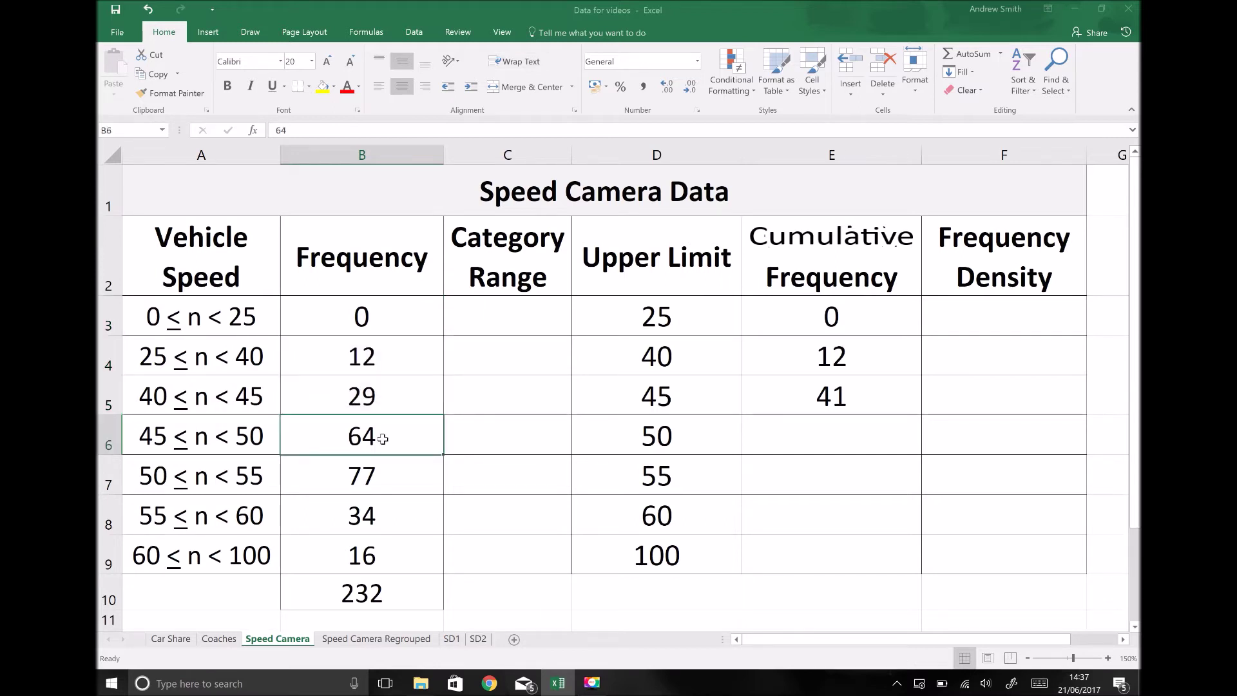
click(818, 419)
click(836, 387)
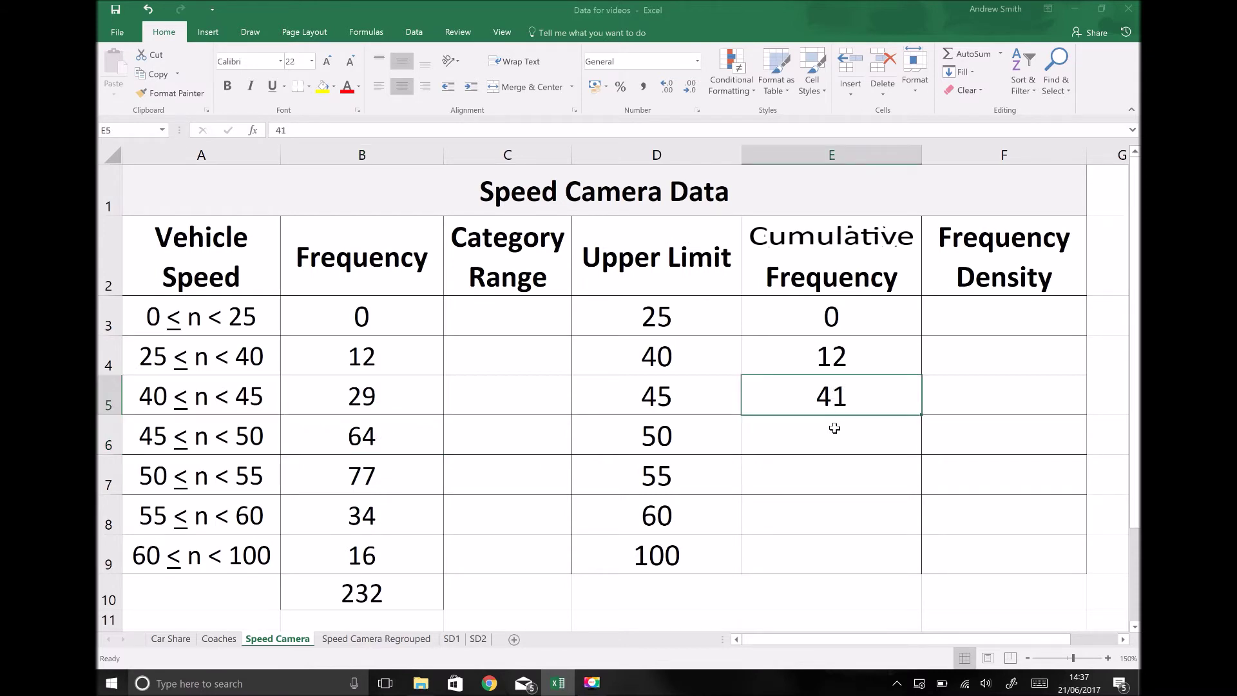
click(834, 428)
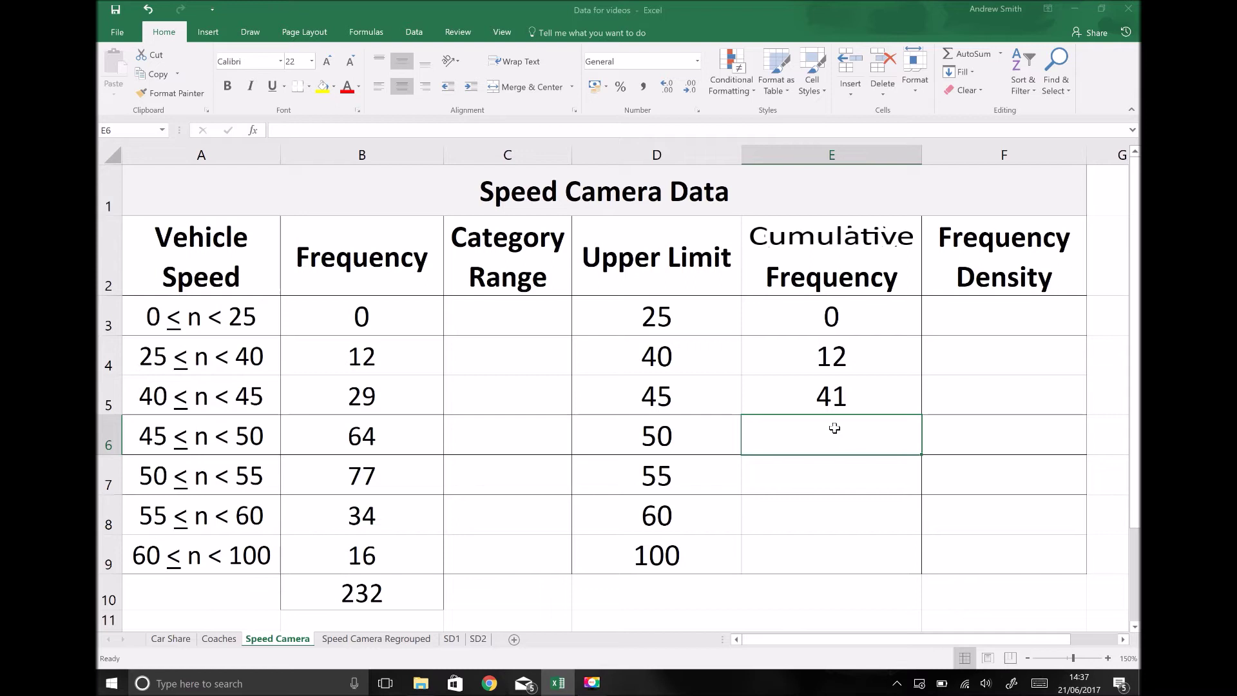
text(105)
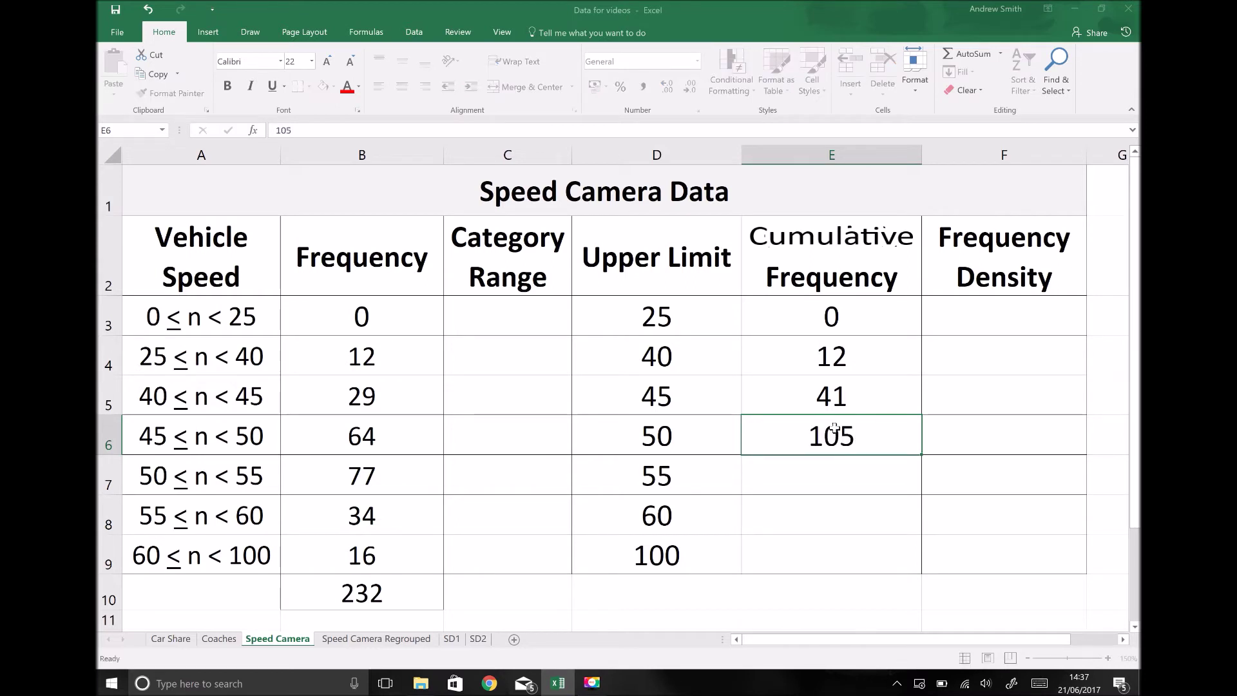
key(Return)
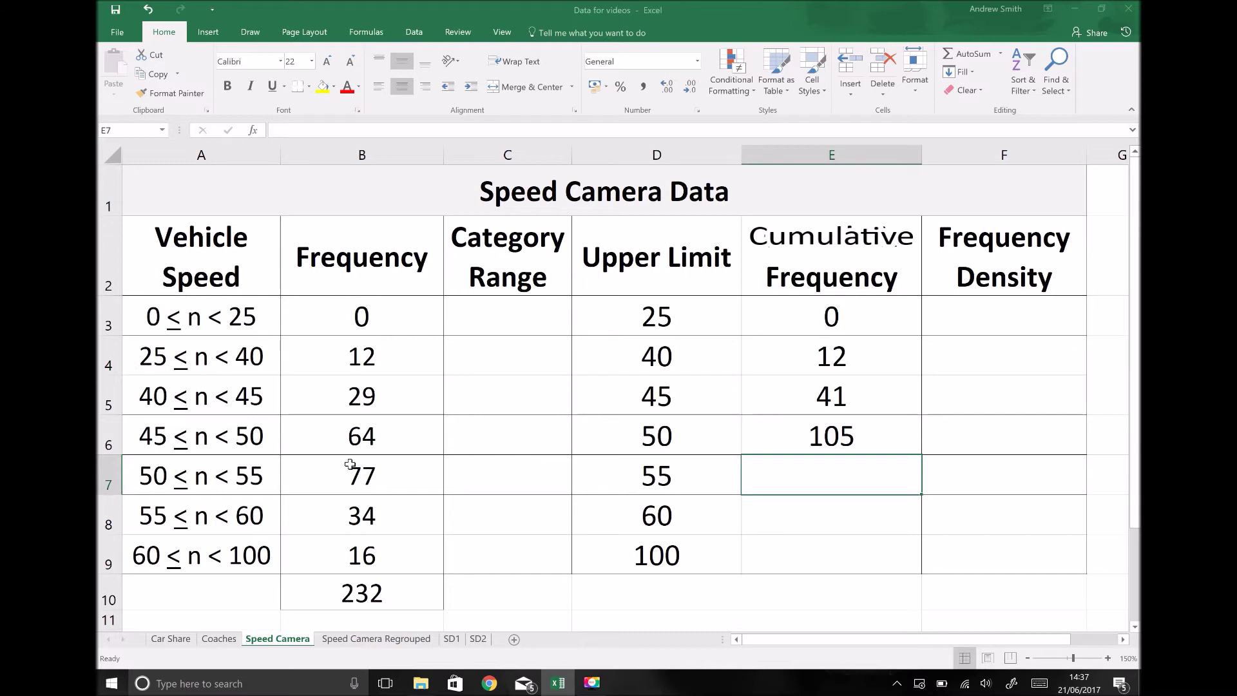
Step: Enter running totals 182 in E7 and 216 in E8
click(364, 488)
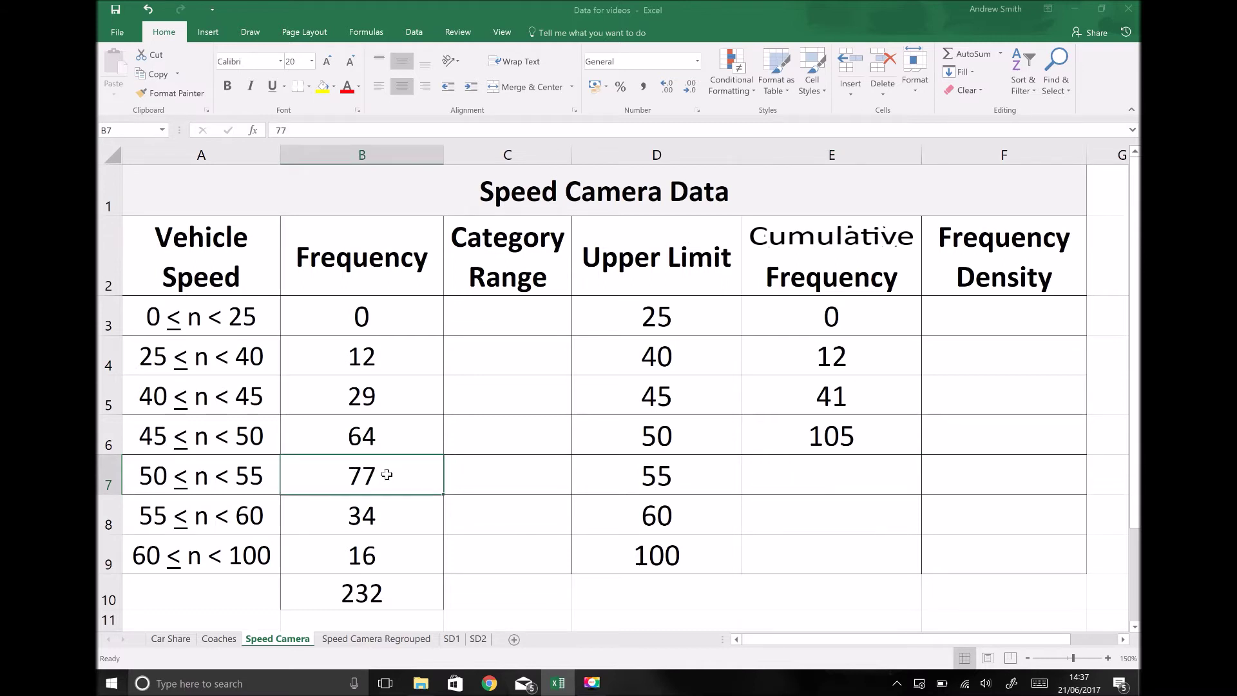
double_click(828, 480)
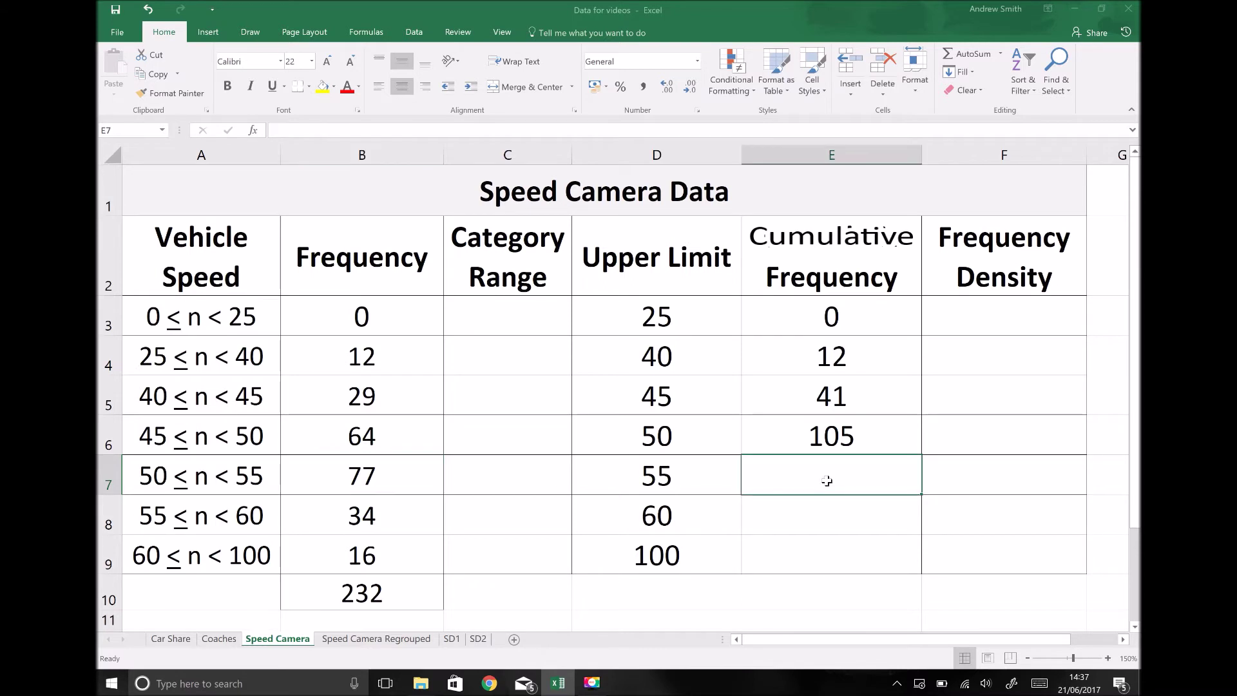
text(182)
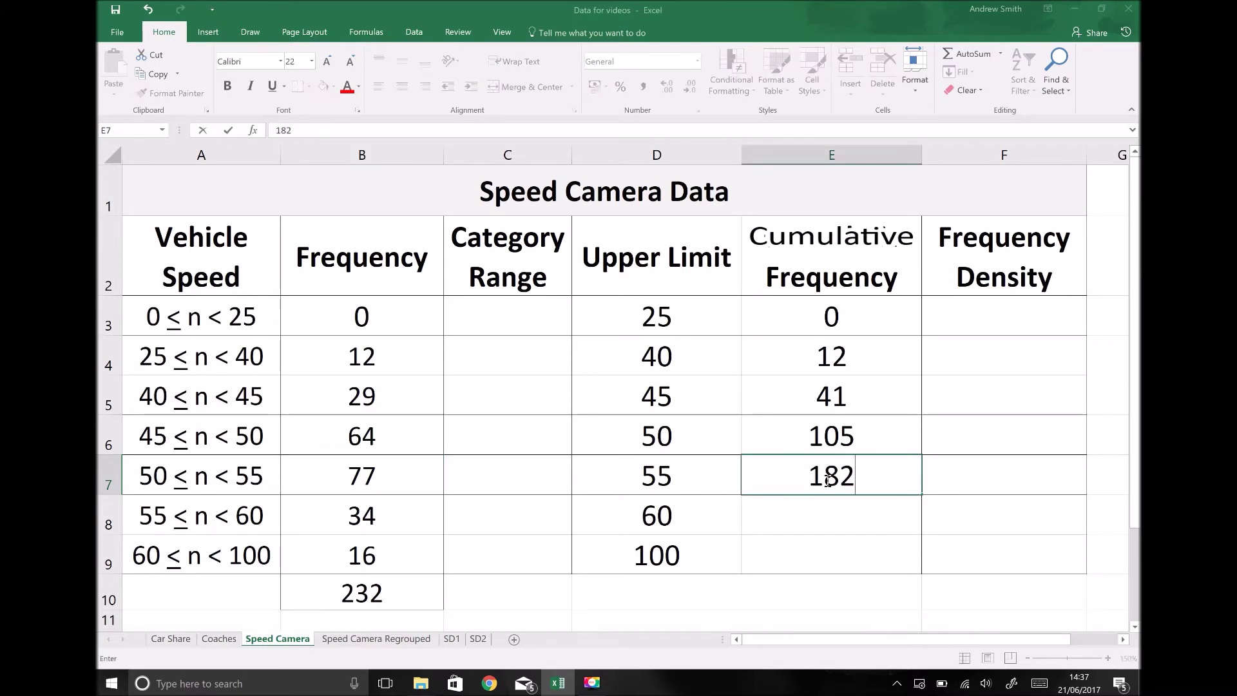
key(Return)
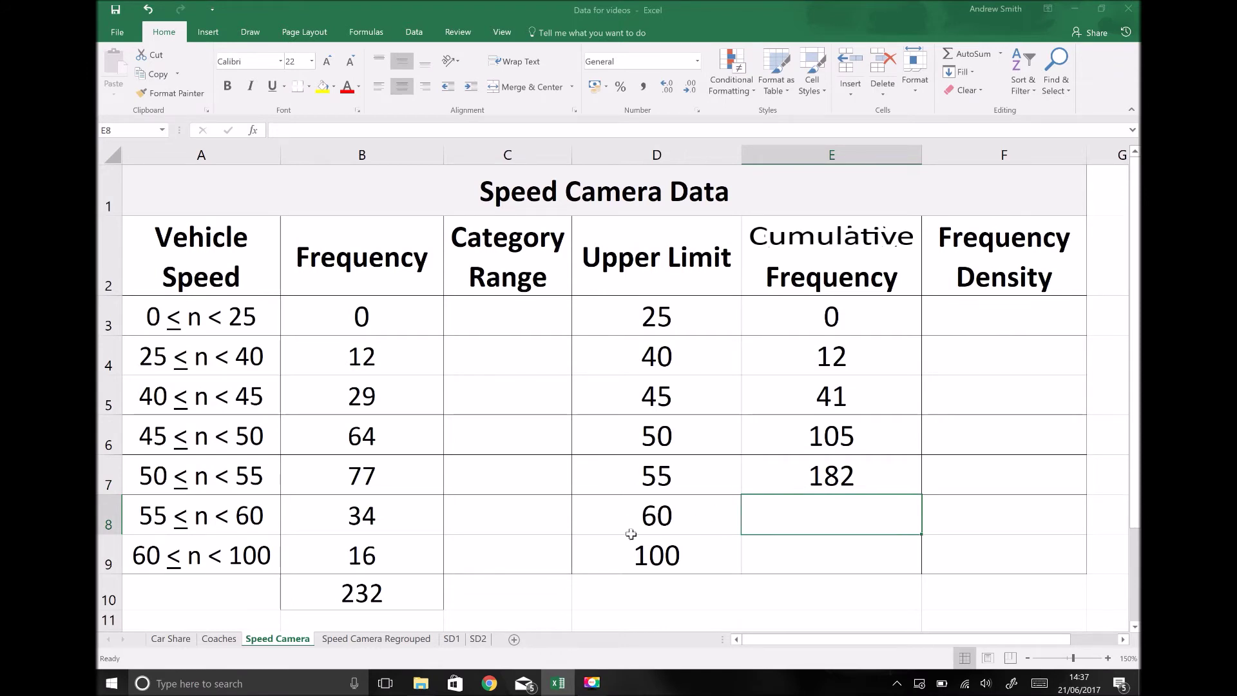
click(383, 520)
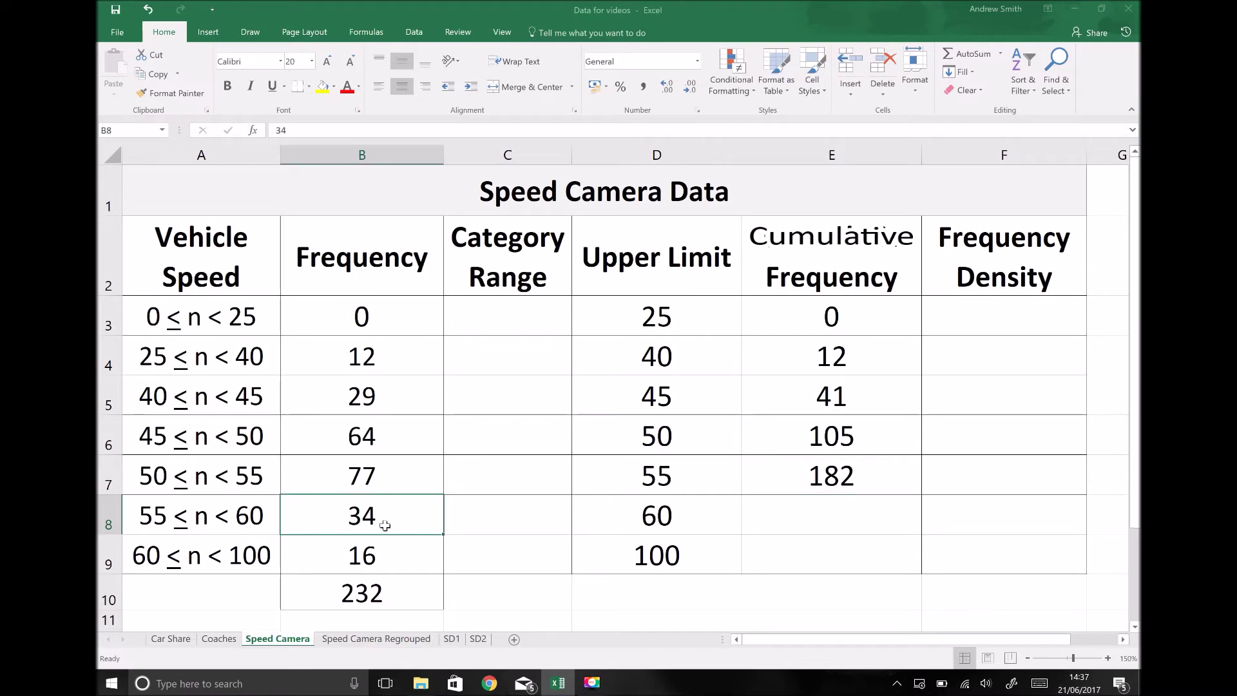
click(843, 521)
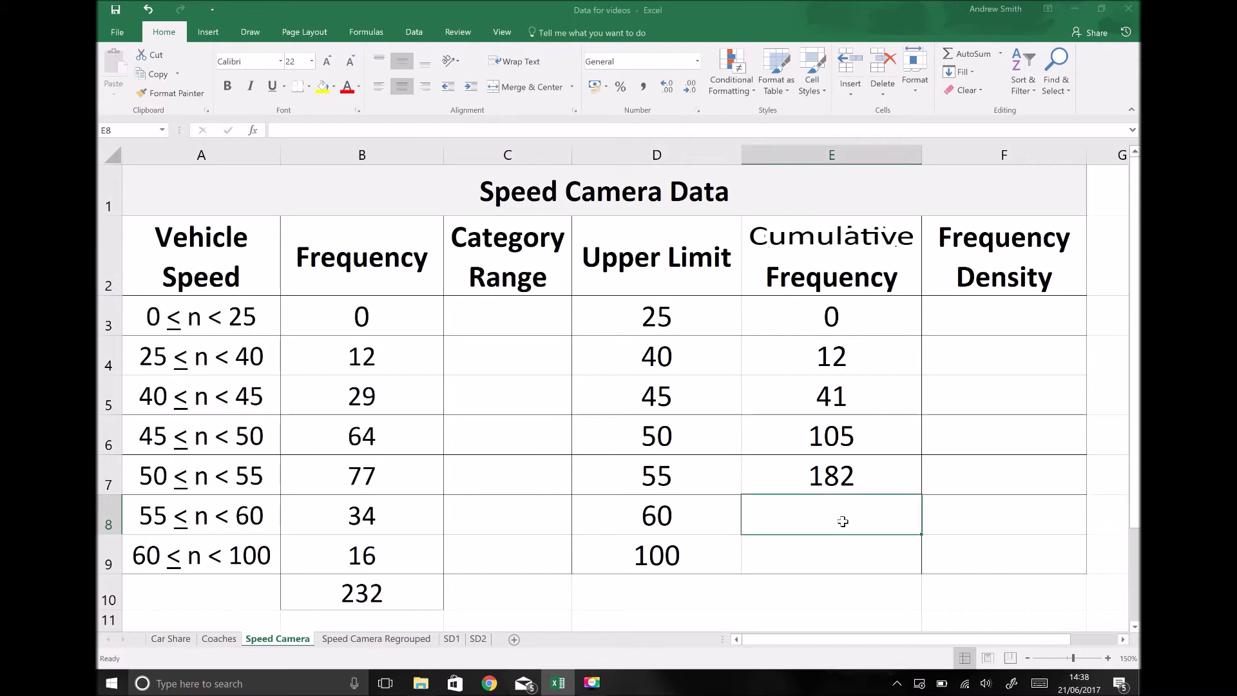
text(216)
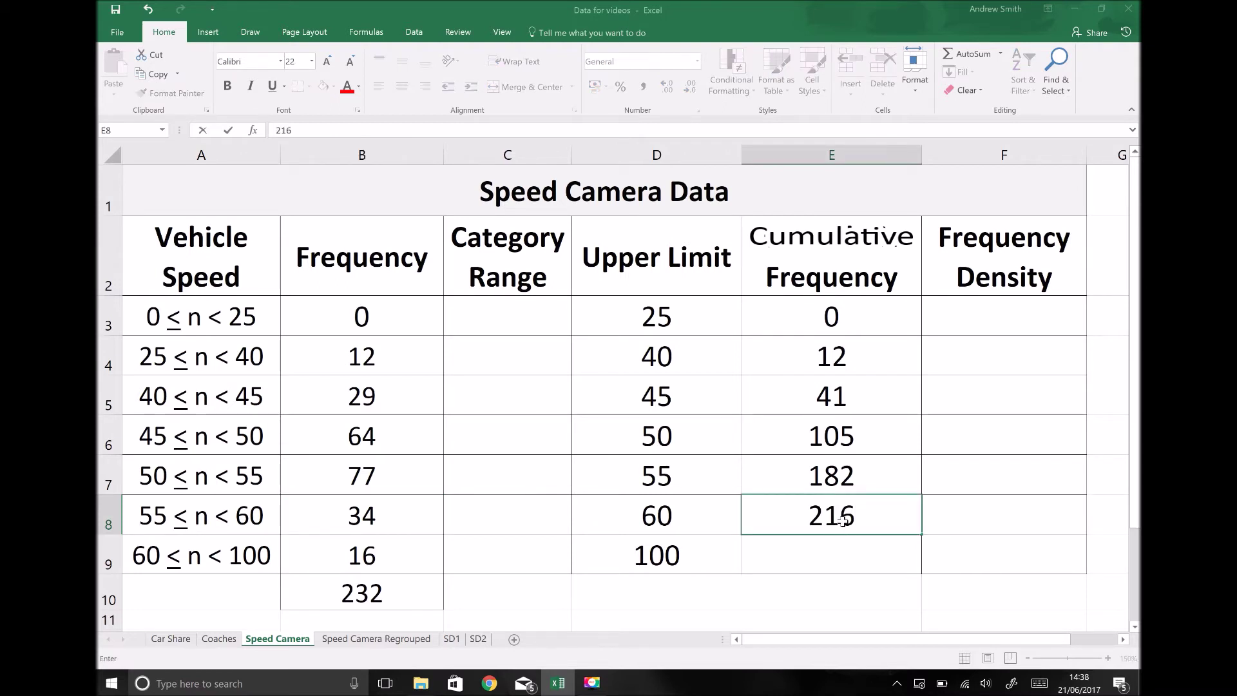
key(Return)
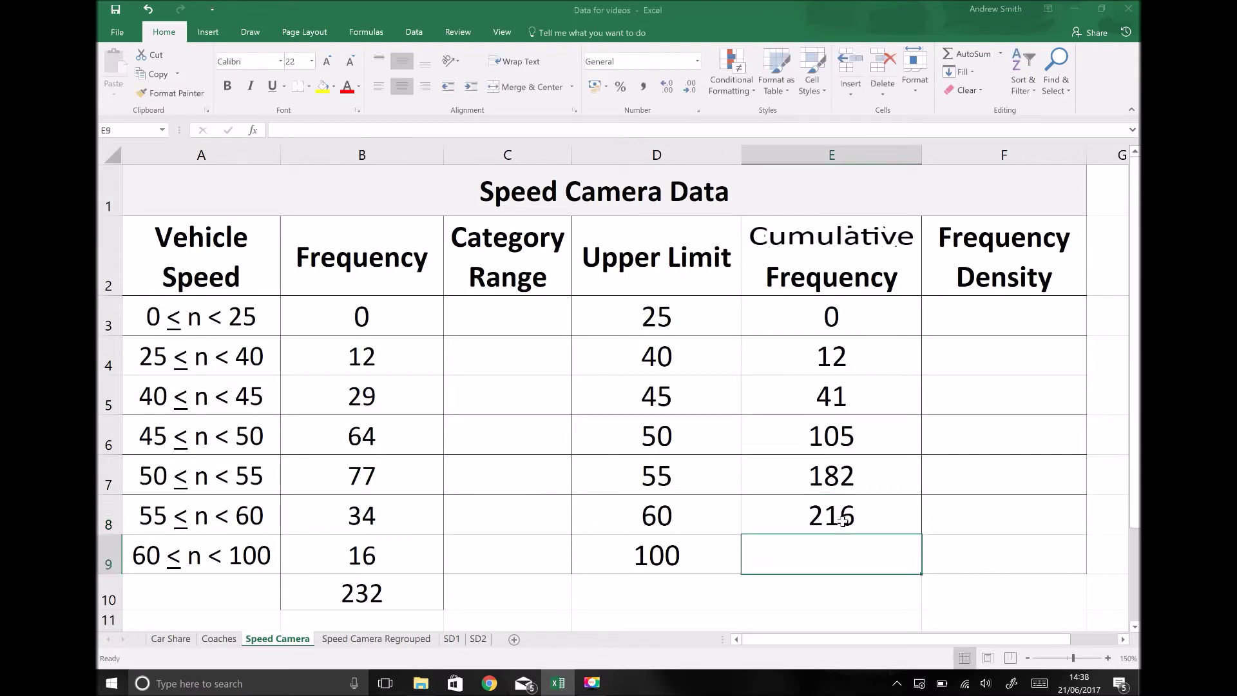
Step: Sum B3:B9, enter 232 in E9 and compare it with the B10 total
click(684, 556)
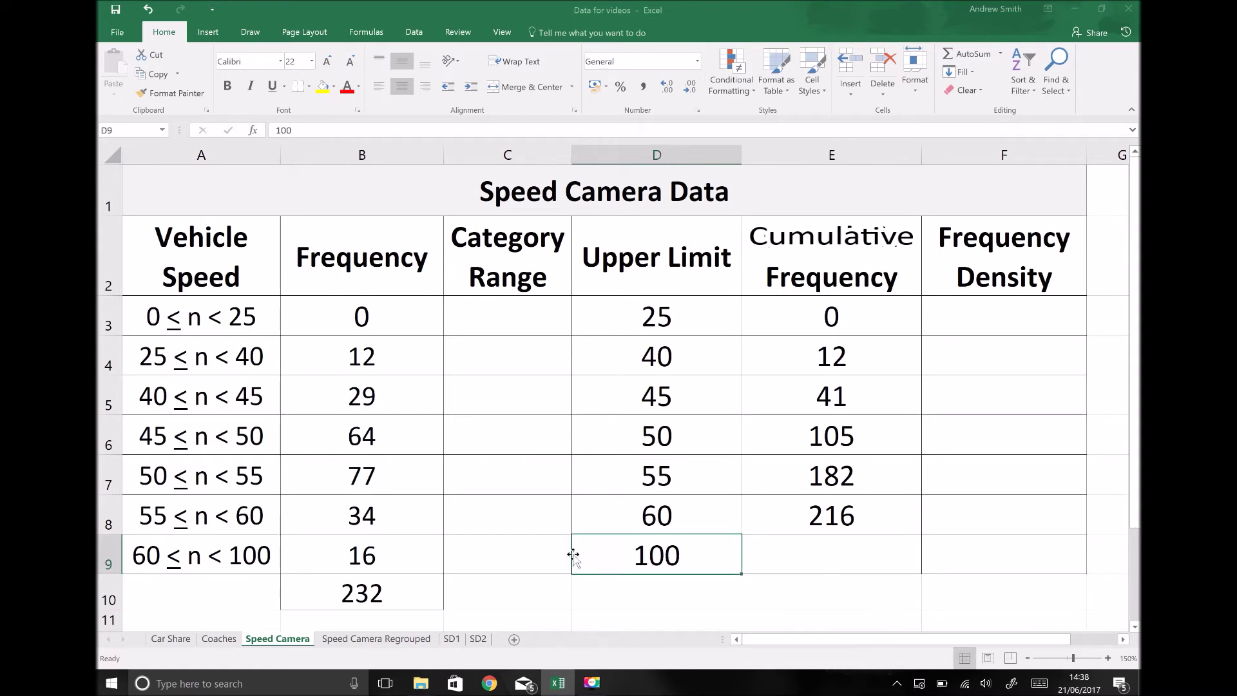
drag(408, 555, 395, 315)
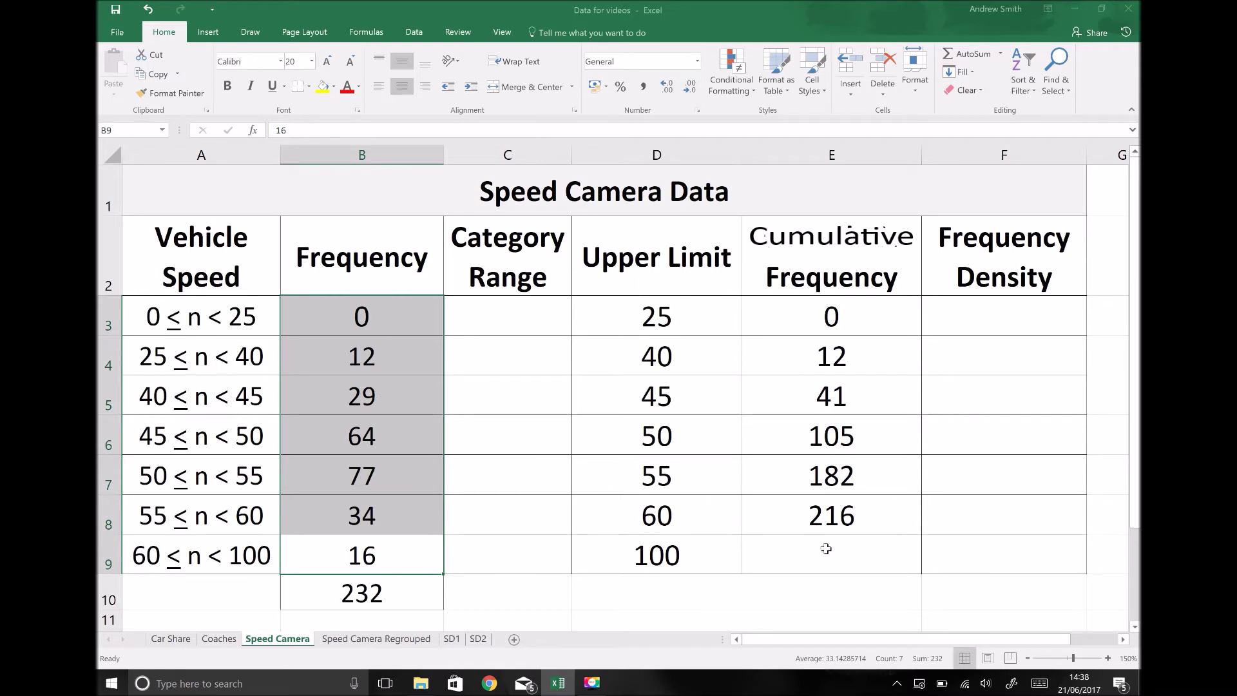
click(357, 561)
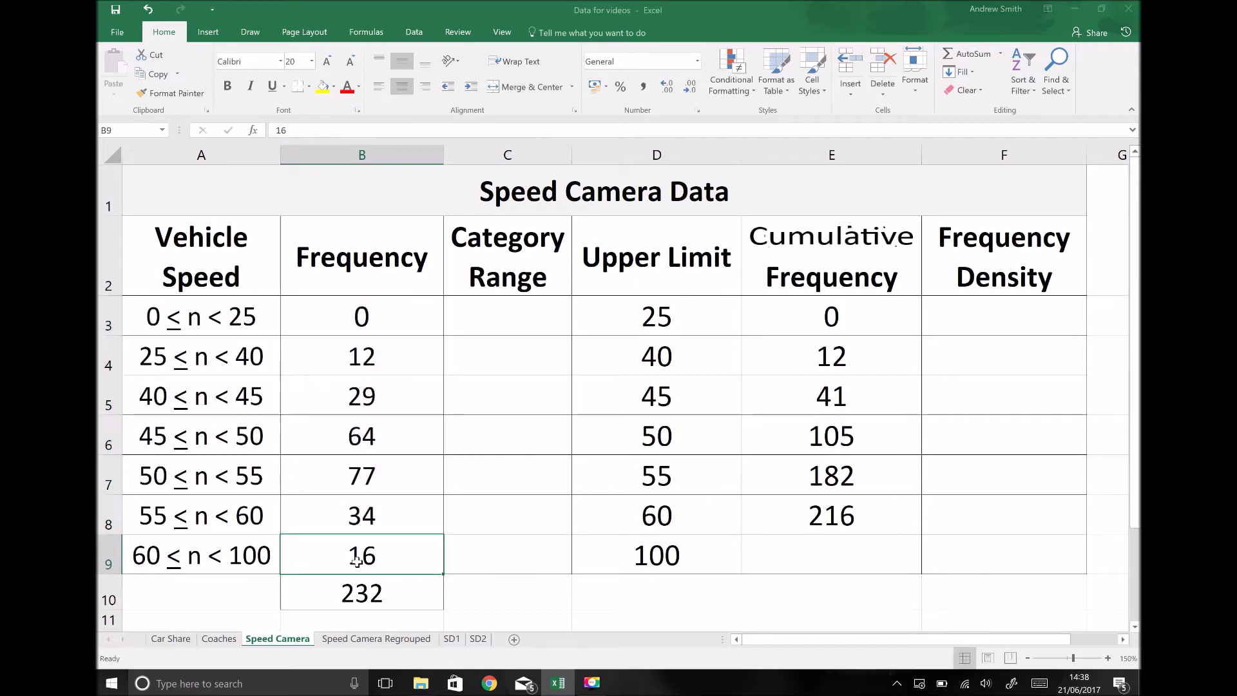
click(833, 557)
text(232)
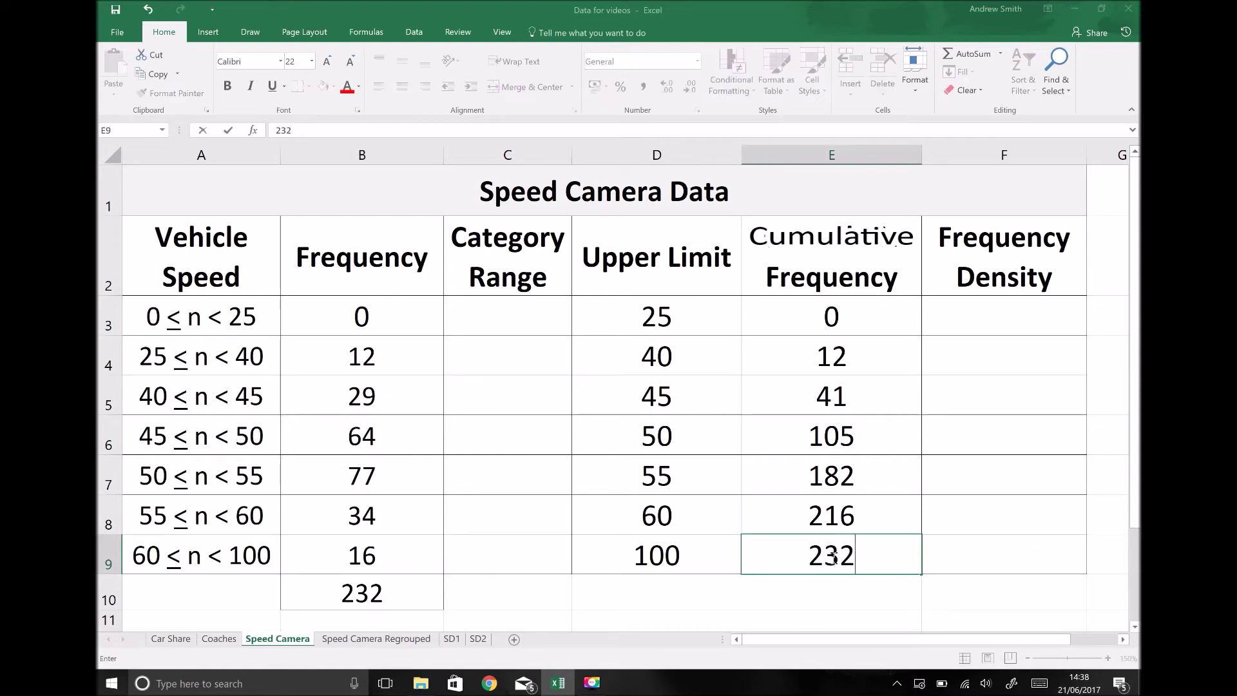
click(726, 602)
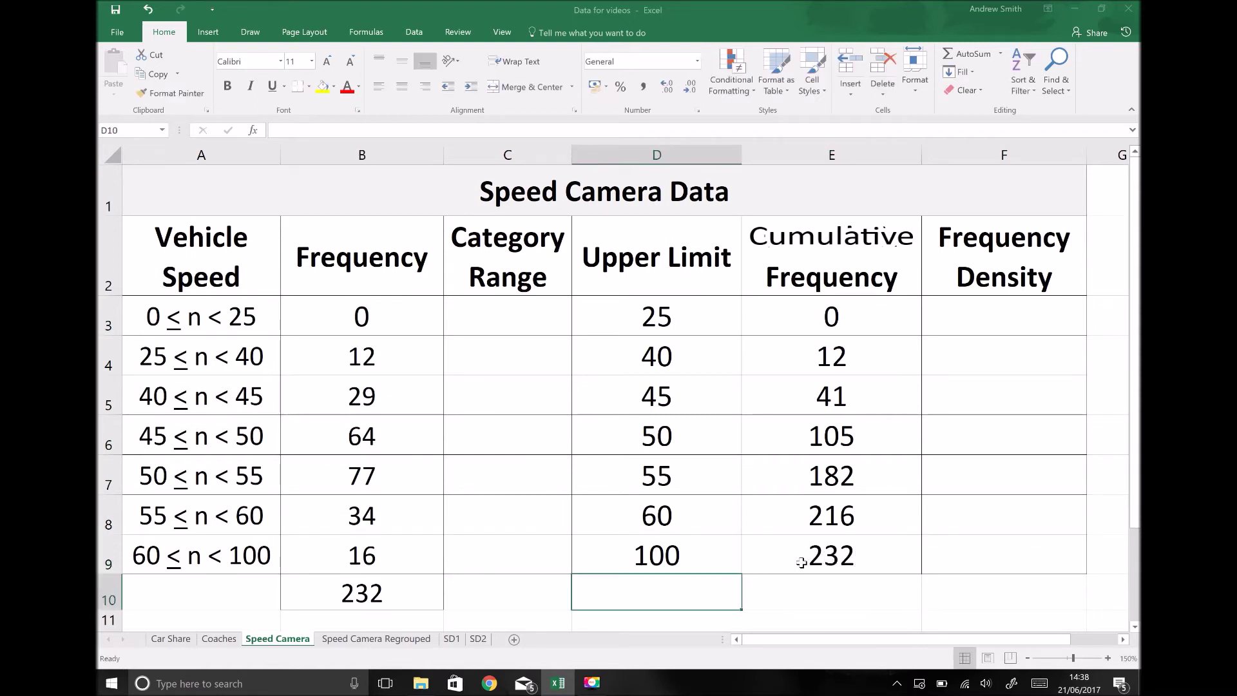
click(801, 561)
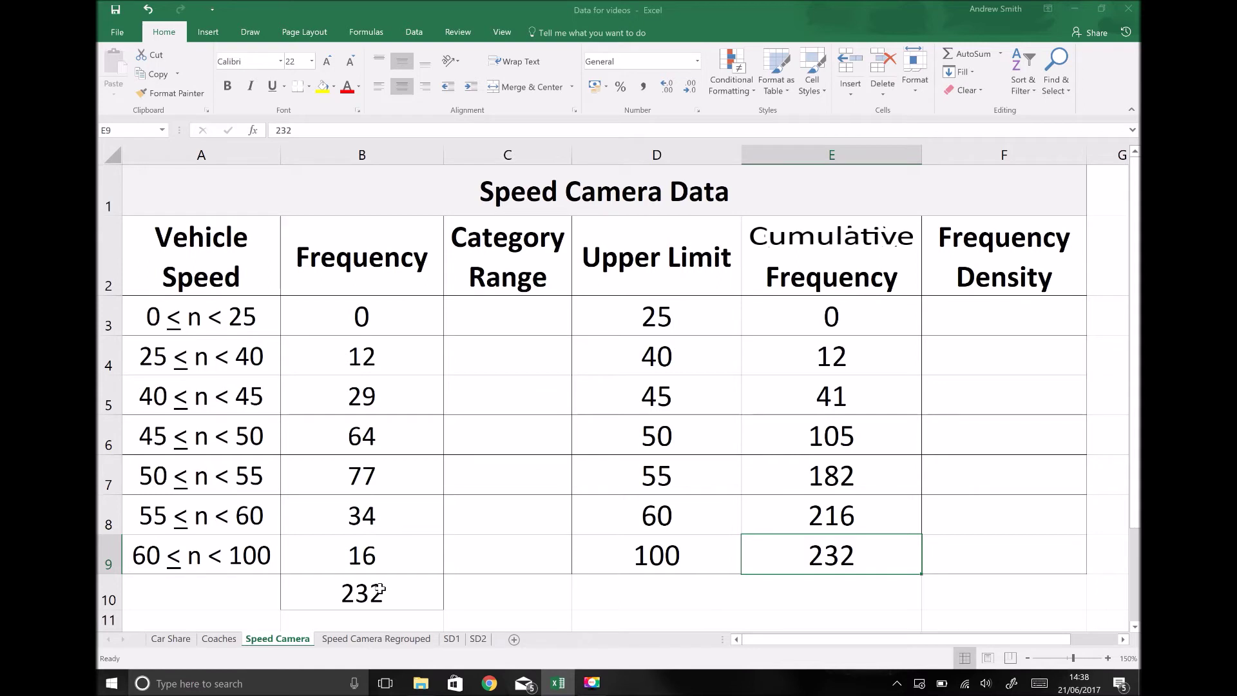
ctrl+click(380, 589)
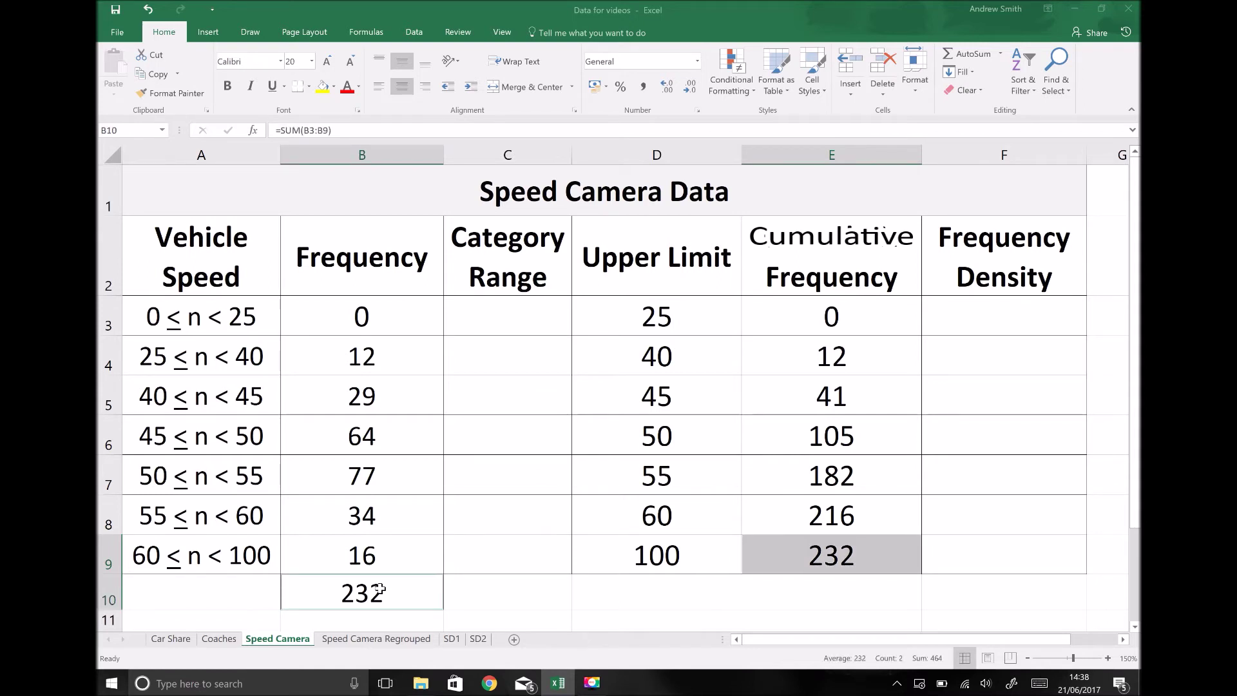
click(490, 583)
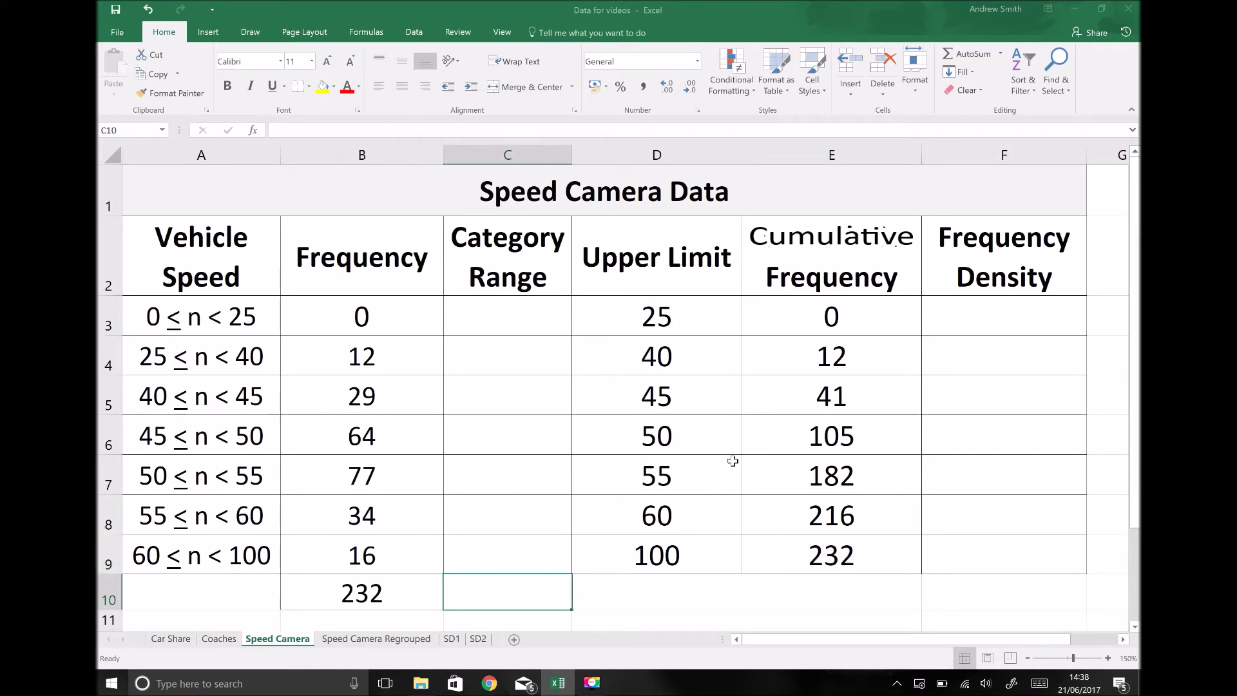
Step: Hide columns B and C, leaving speed, upper limit and cumulative frequency visible
click(620, 319)
drag(620, 319, 785, 559)
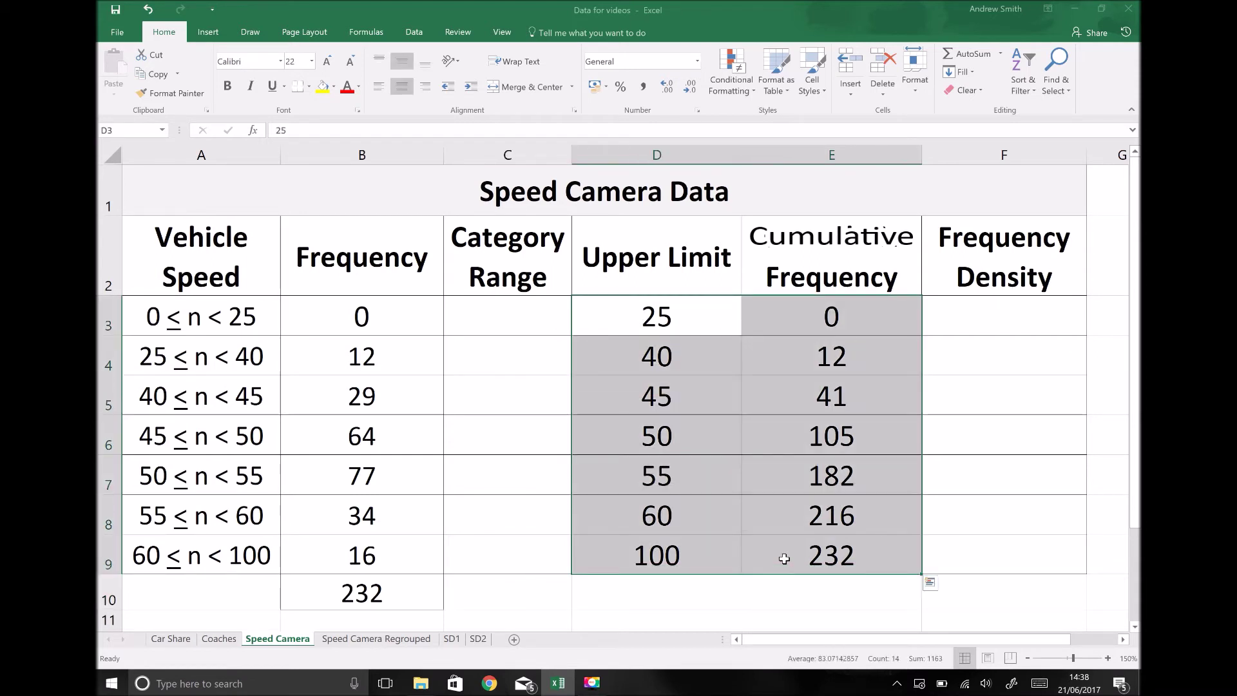
drag(512, 155, 377, 155)
right_click(378, 155)
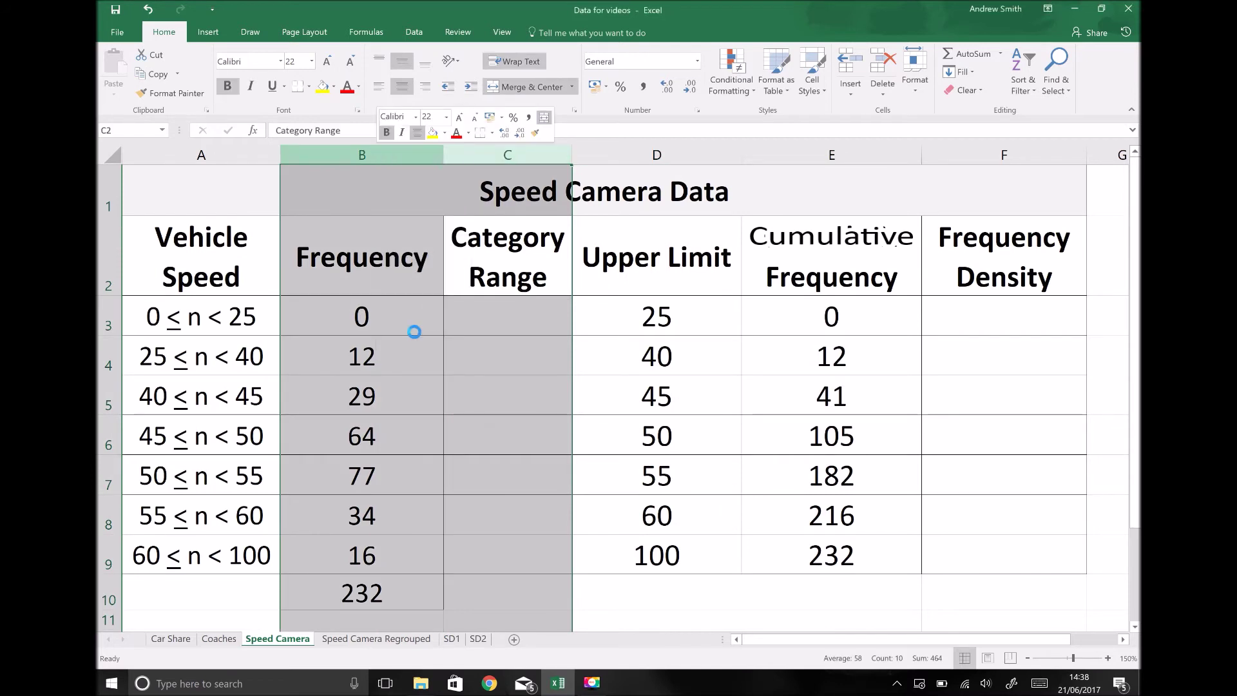
click(416, 334)
click(712, 156)
right_click(713, 157)
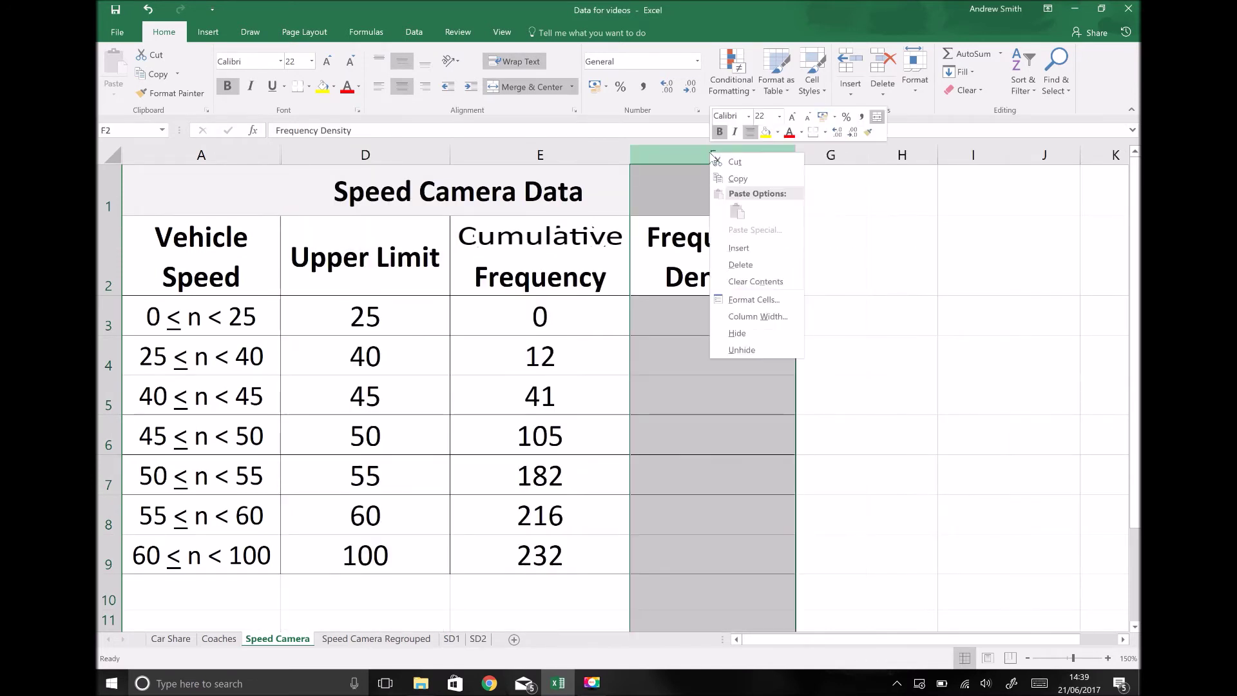
click(738, 333)
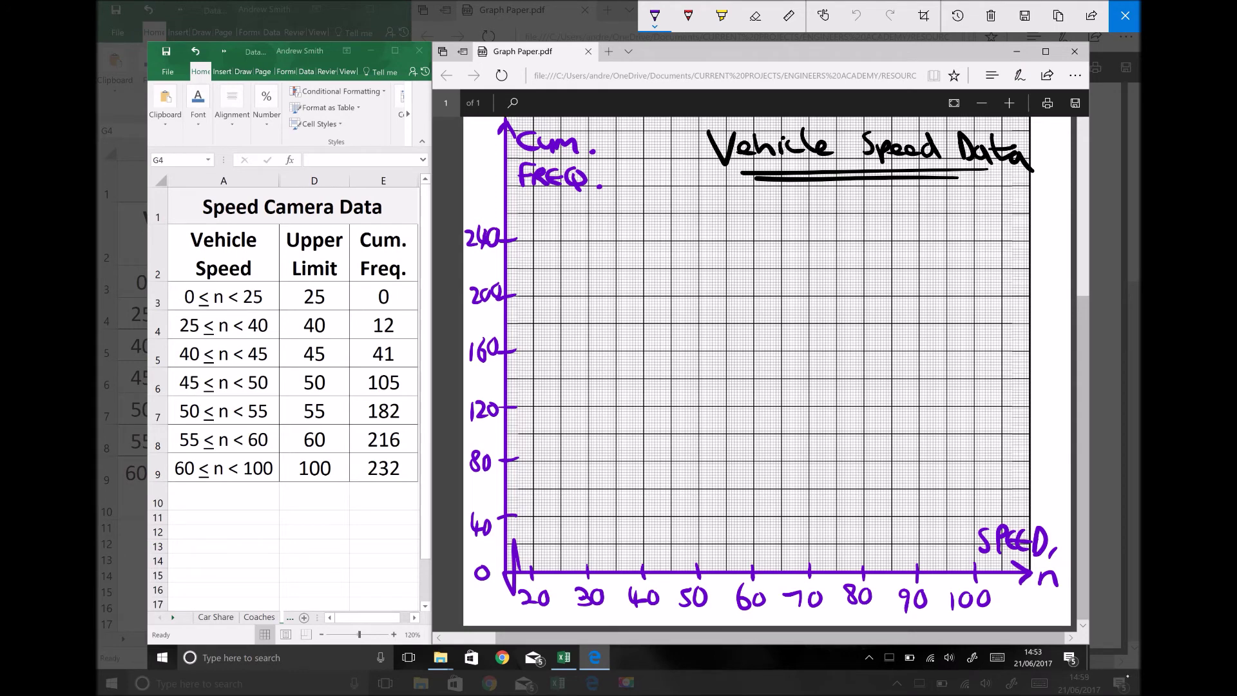
Step: Draw purple arrows under the speed, upper limit and cumulative frequency columns
mouse_move(258, 542)
mouse_down()
mouse_move(222, 498)
mouse_move(226, 522)
mouse_up()
mouse_move(335, 541)
mouse_down()
mouse_move(311, 495)
mouse_move(308, 512)
mouse_up()
mouse_move(393, 553)
mouse_down()
mouse_move(385, 501)
mouse_move(372, 521)
mouse_up()
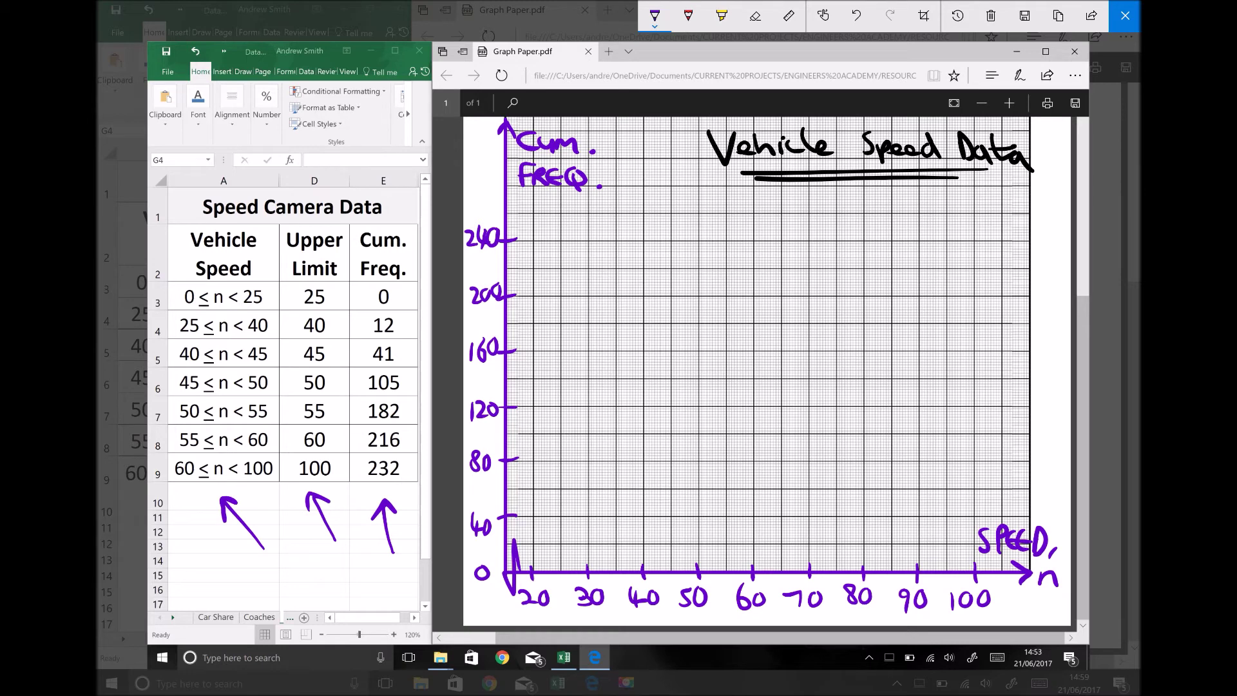
Step: Highlight the origin, the 0 ≤ n < 25 row and the point past 20 in yellow
click(722, 15)
mouse_move(524, 540)
mouse_down()
mouse_move(513, 588)
mouse_move(498, 581)
mouse_up()
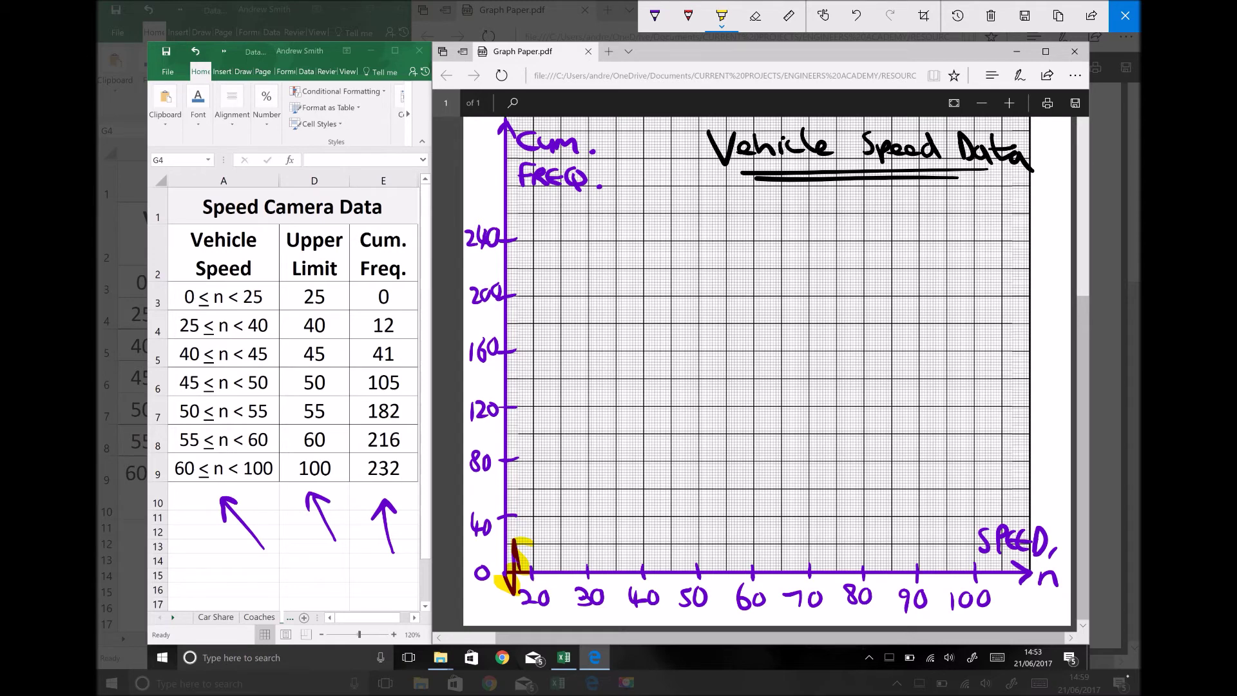
drag(401, 297, 175, 297)
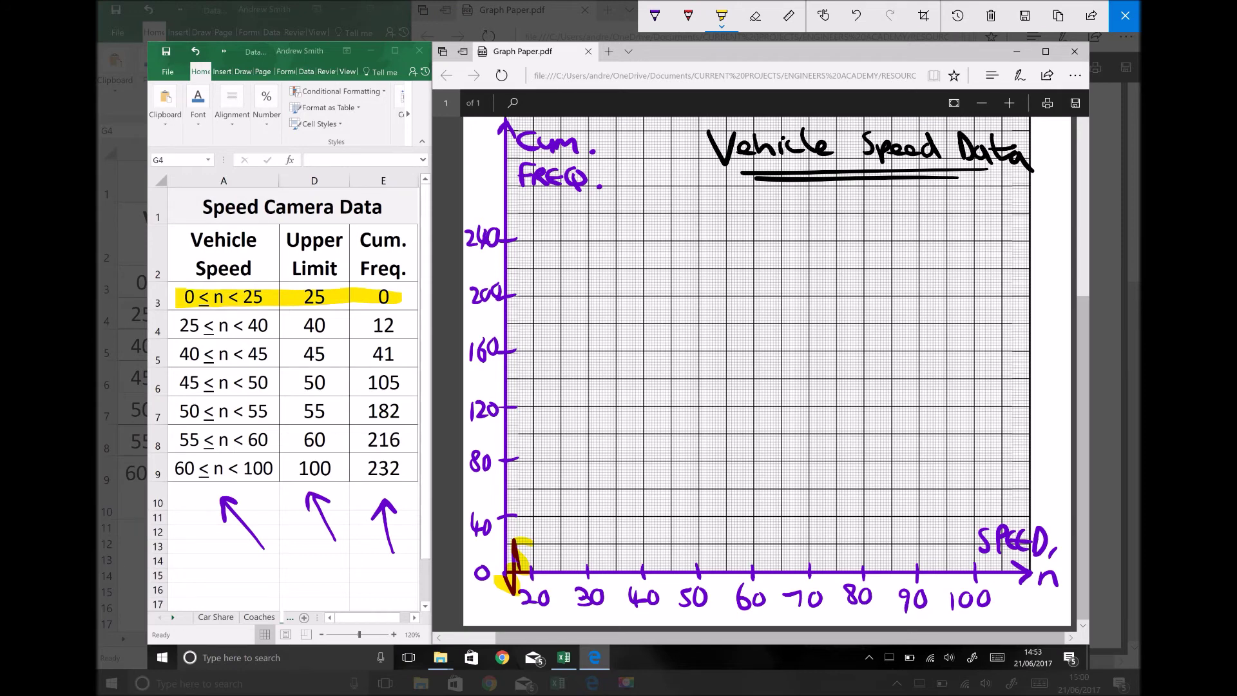
mouse_move(564, 559)
mouse_down()
mouse_move(570, 580)
mouse_move(558, 584)
mouse_up()
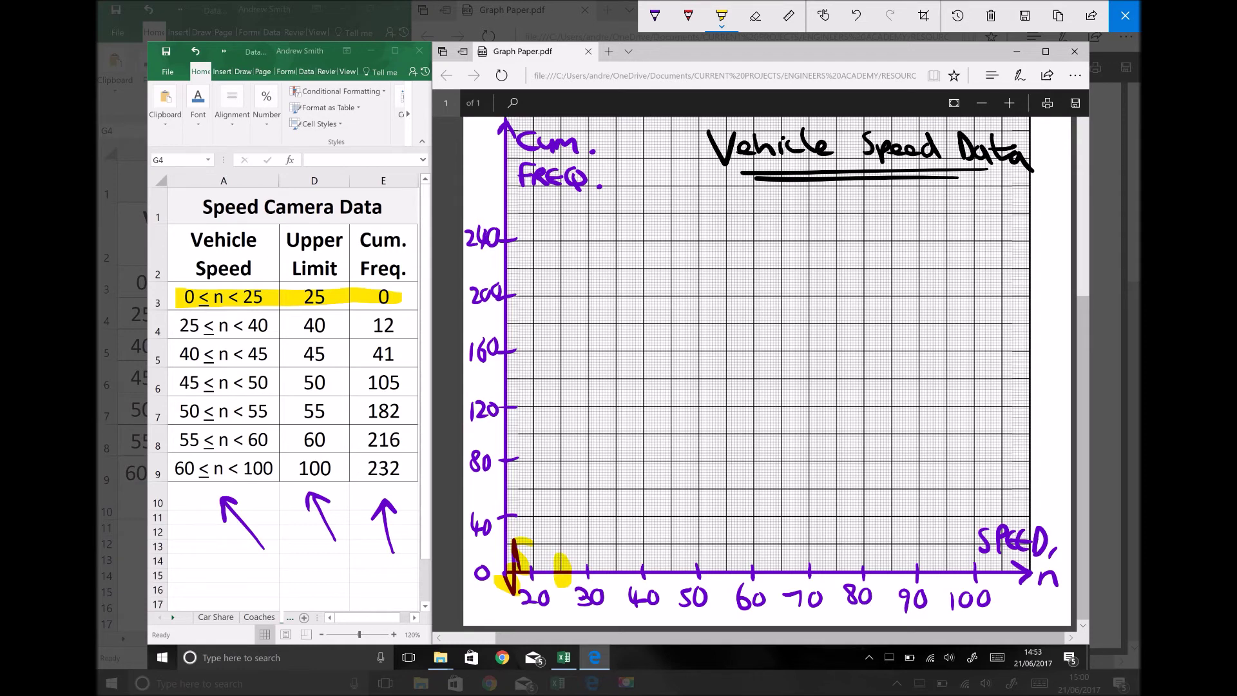